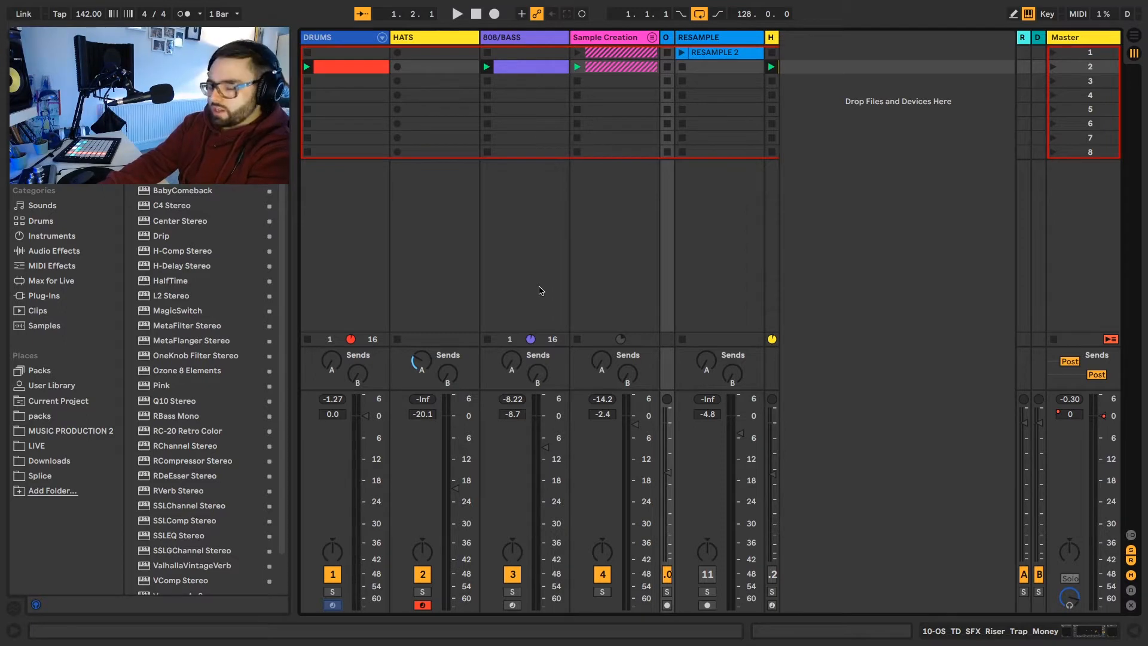
Step: Play back the existing beat, and create an empty 4-bar MIDI clip in the second slot of the HATS track
key("space")
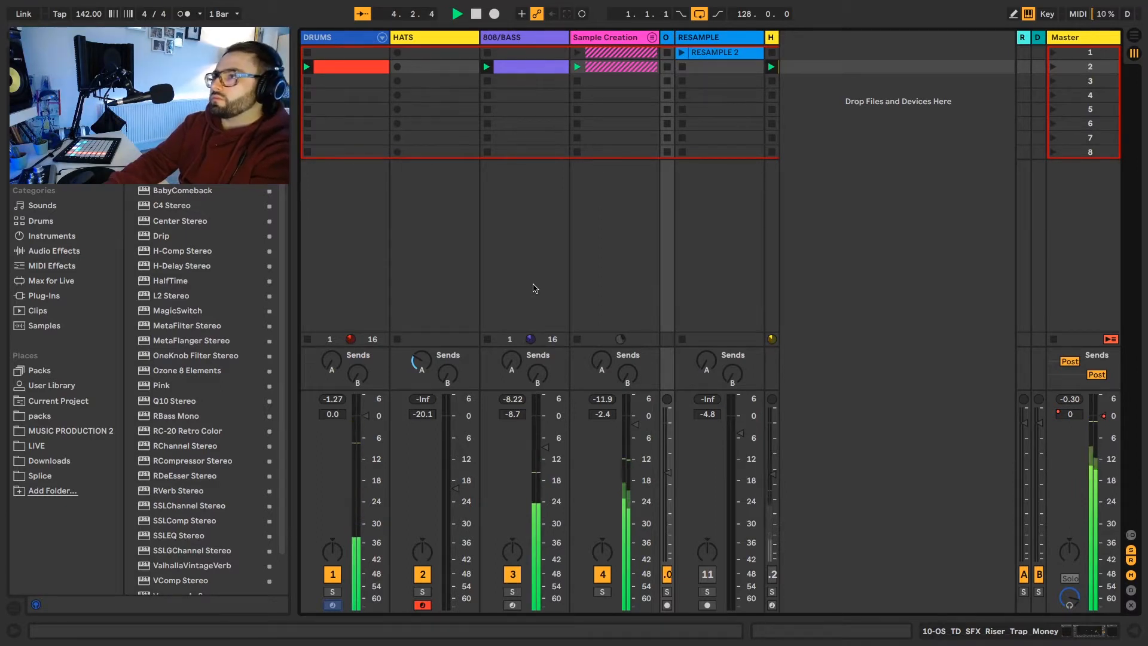
key("space")
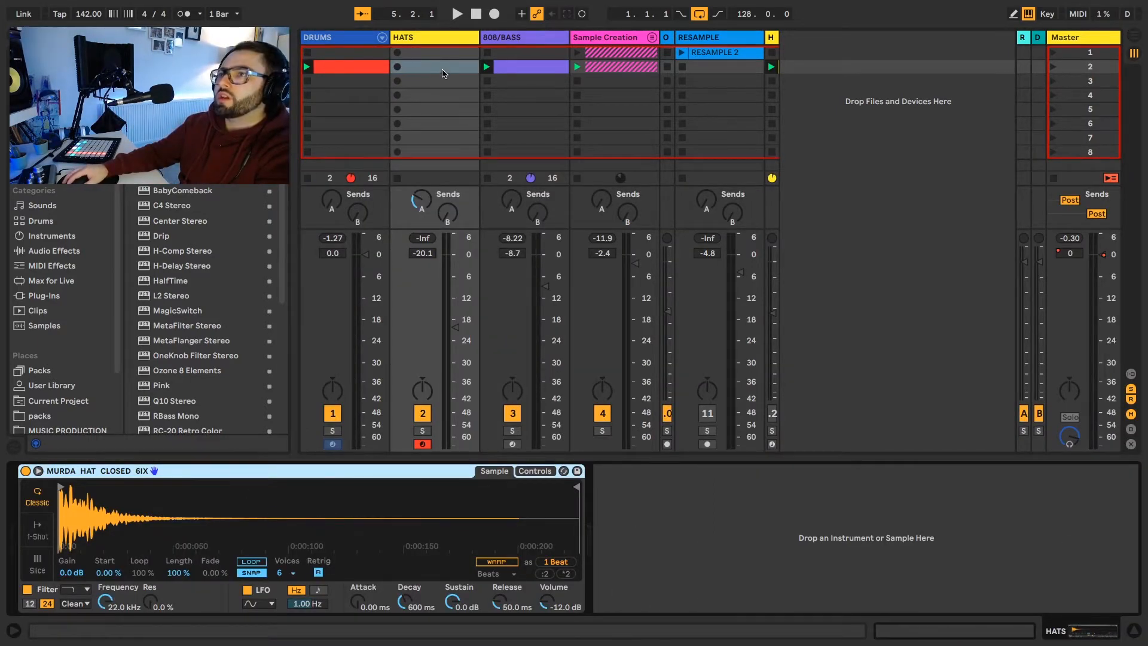
double_click(442, 73)
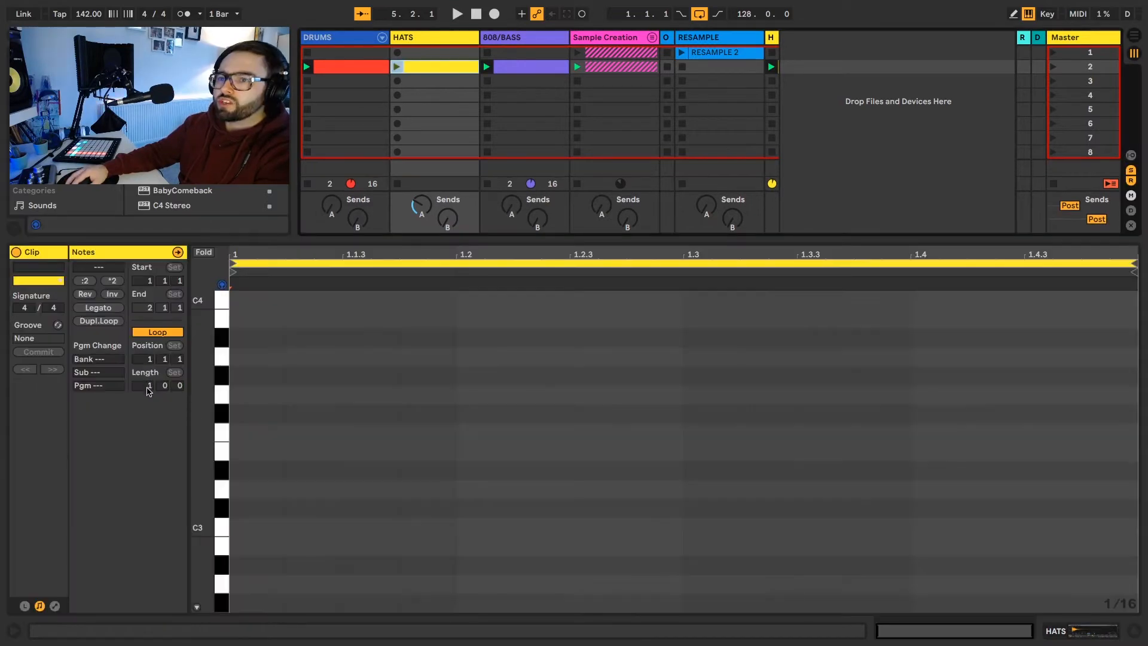
left_click(148, 386)
type("4")
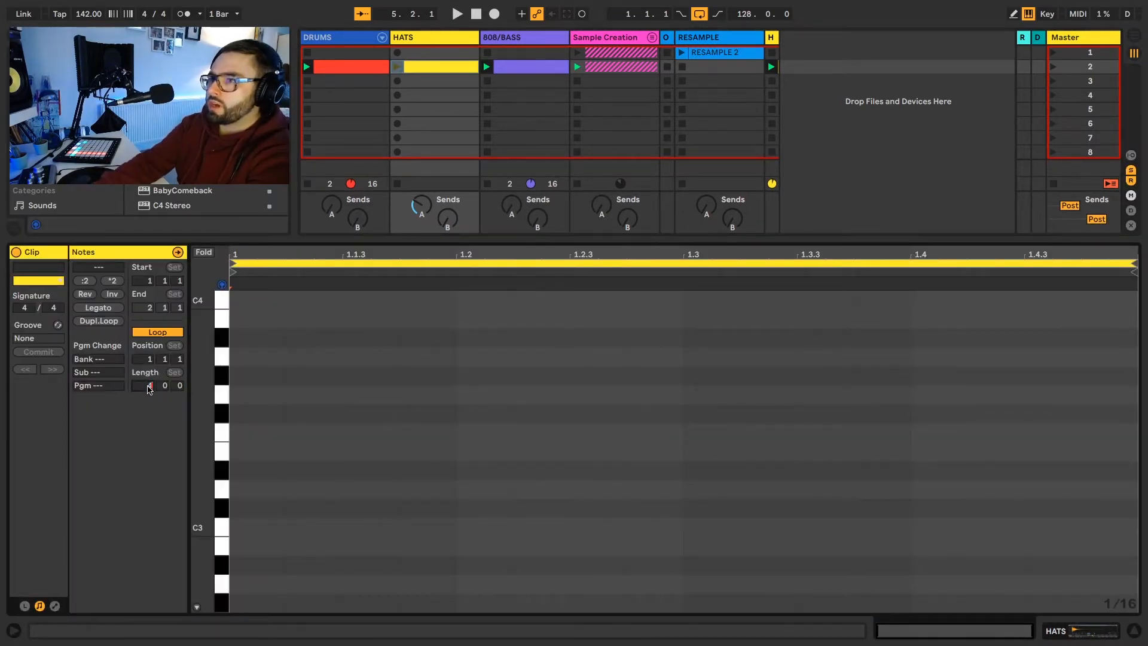
key("Return")
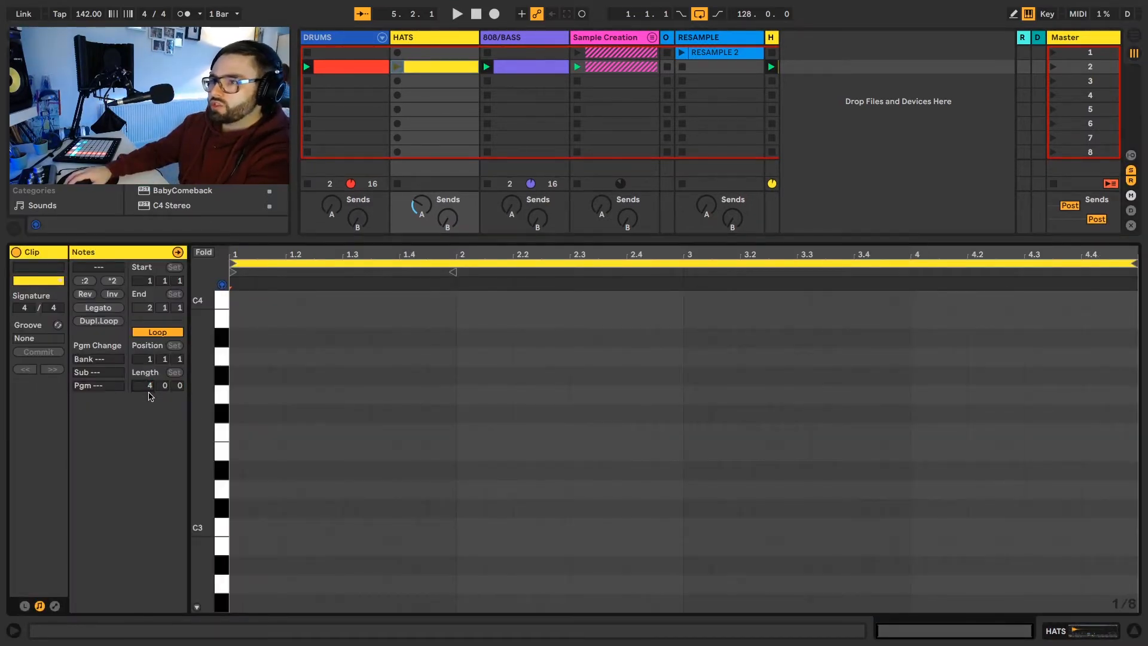
Step: Draw two consecutive 1/8 hi-hat notes on C3, at 1.1.1 and 1.1.3
left_click(223, 533)
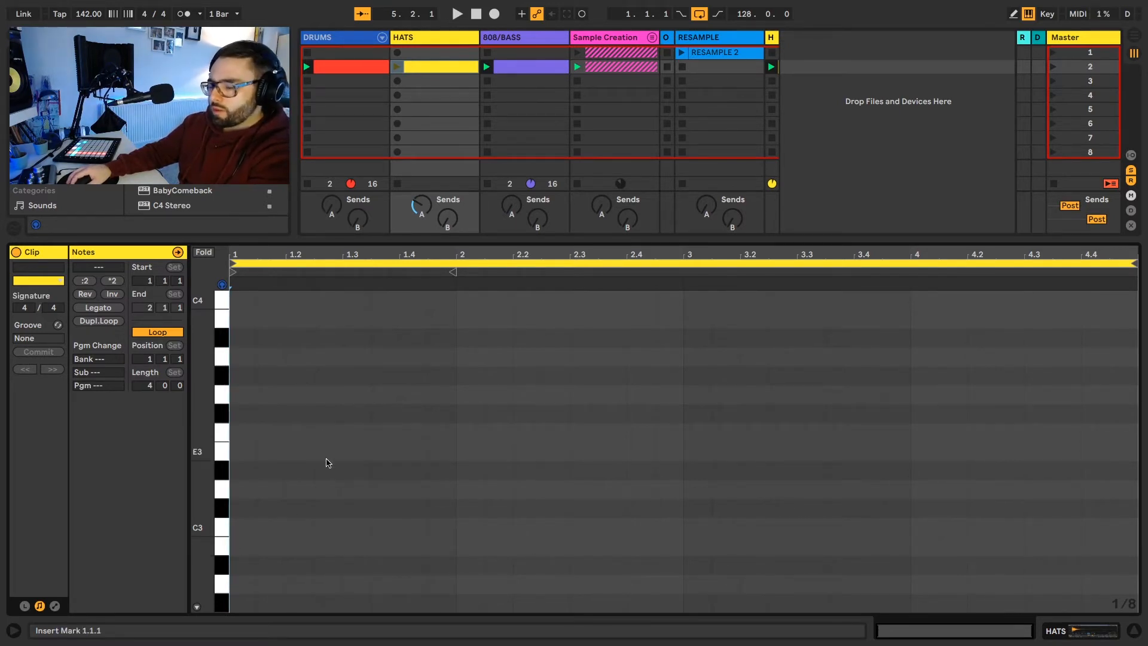
key("b")
left_click(249, 526)
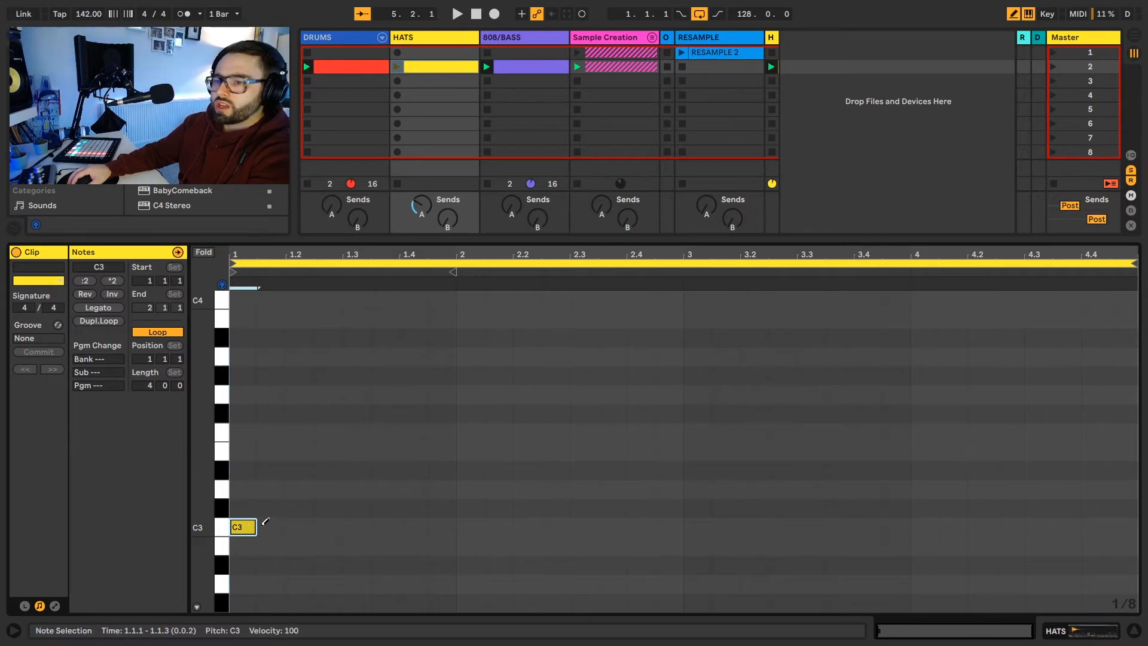
left_click(271, 526)
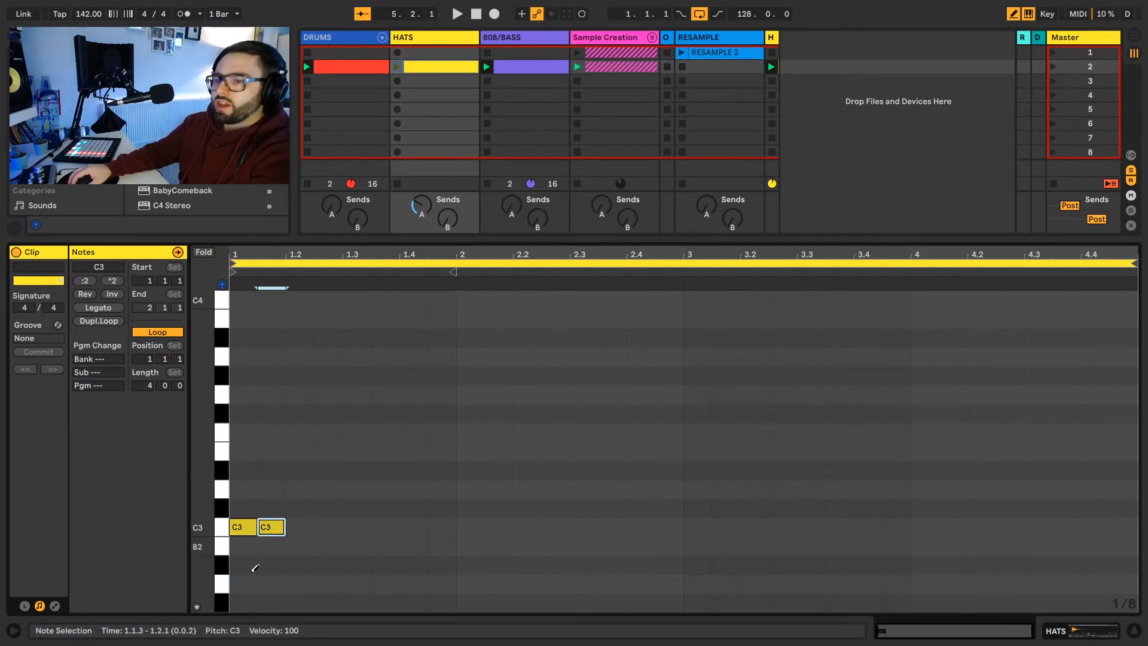
Step: Lower the second hi-hat note's velocity to 88 and collapse the velocity lane
left_click(197, 607)
key("b")
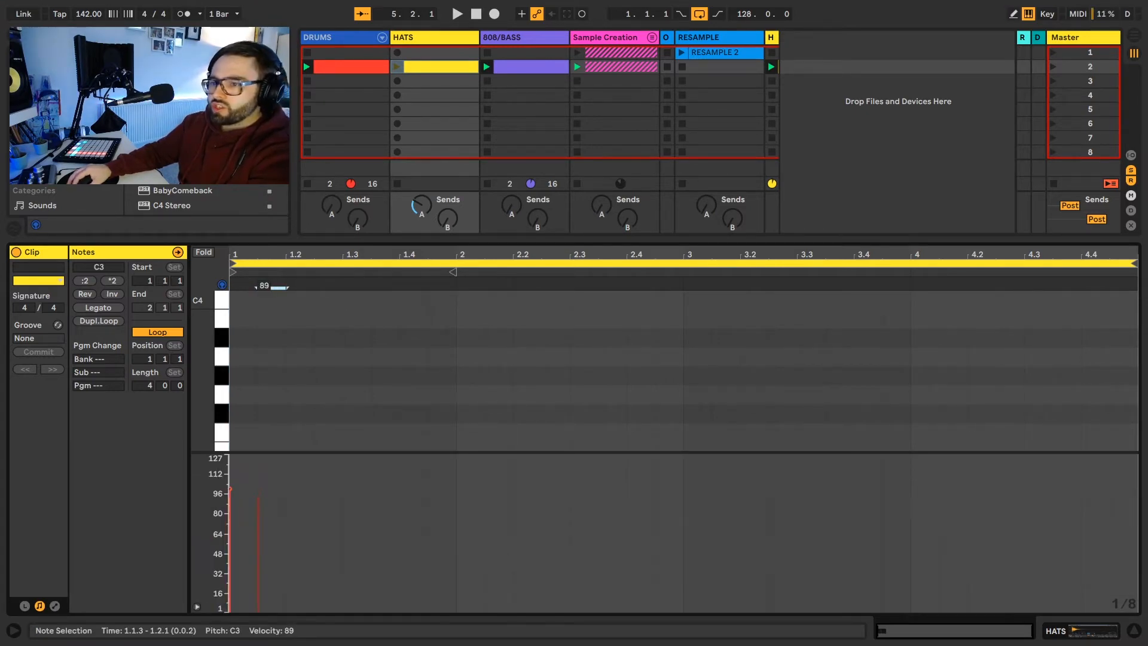
left_click(199, 608)
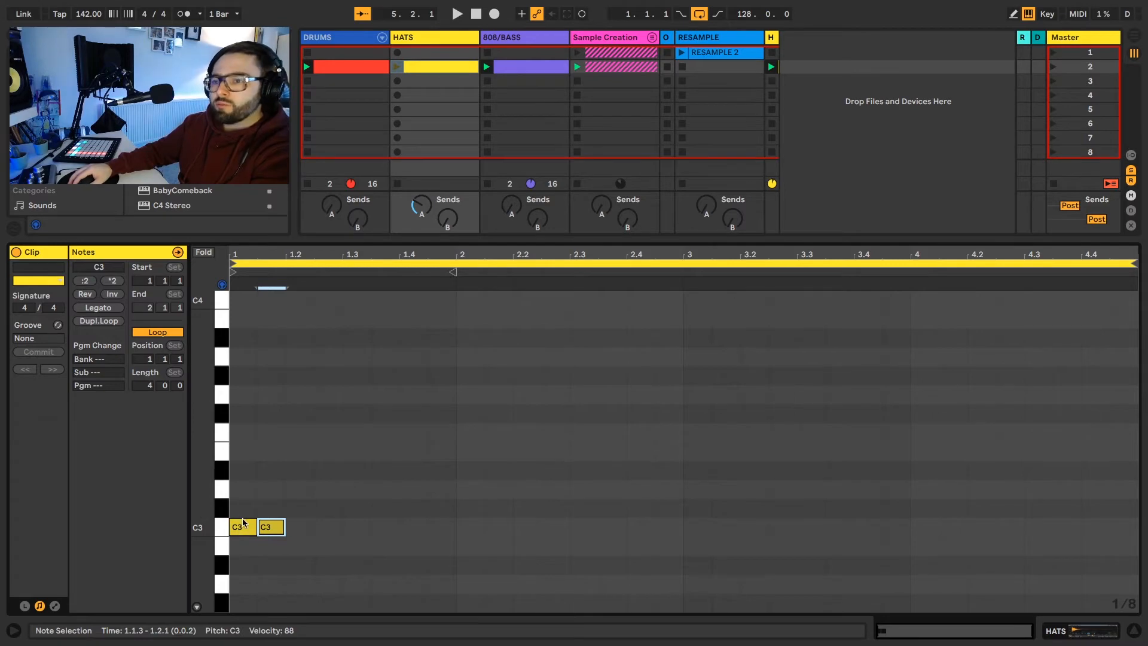
Step: Duplicate the pair of C3 notes repeatedly until they fill all four bars, and play scene 2
key("ctrl+a")
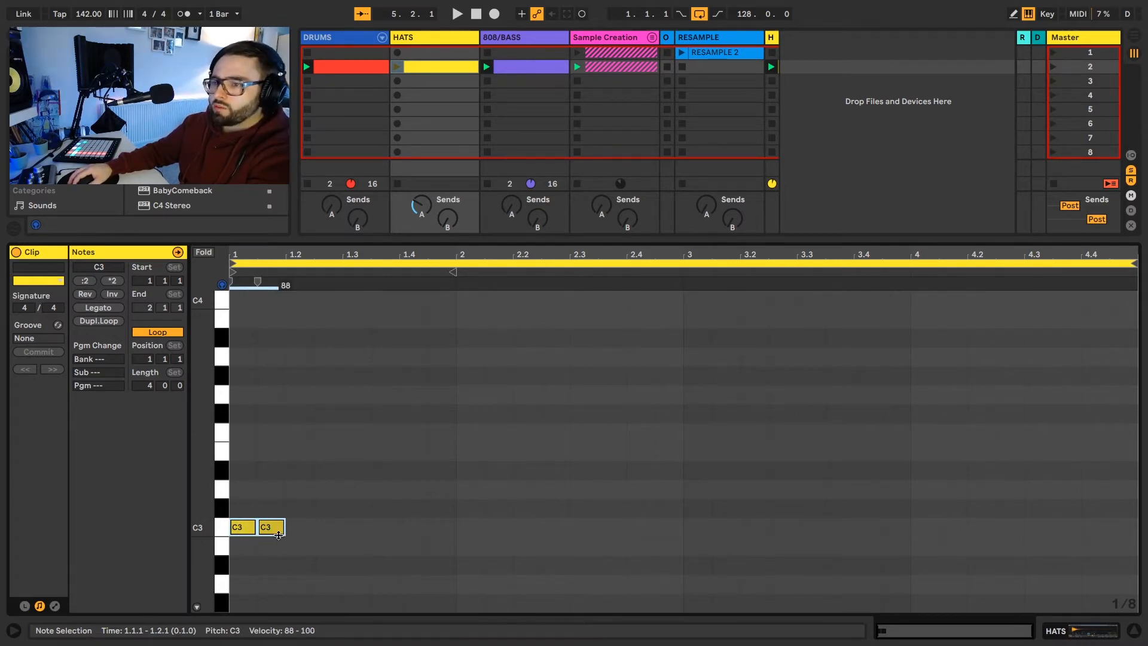
key("ctrl+d")
key("ctrl+a")
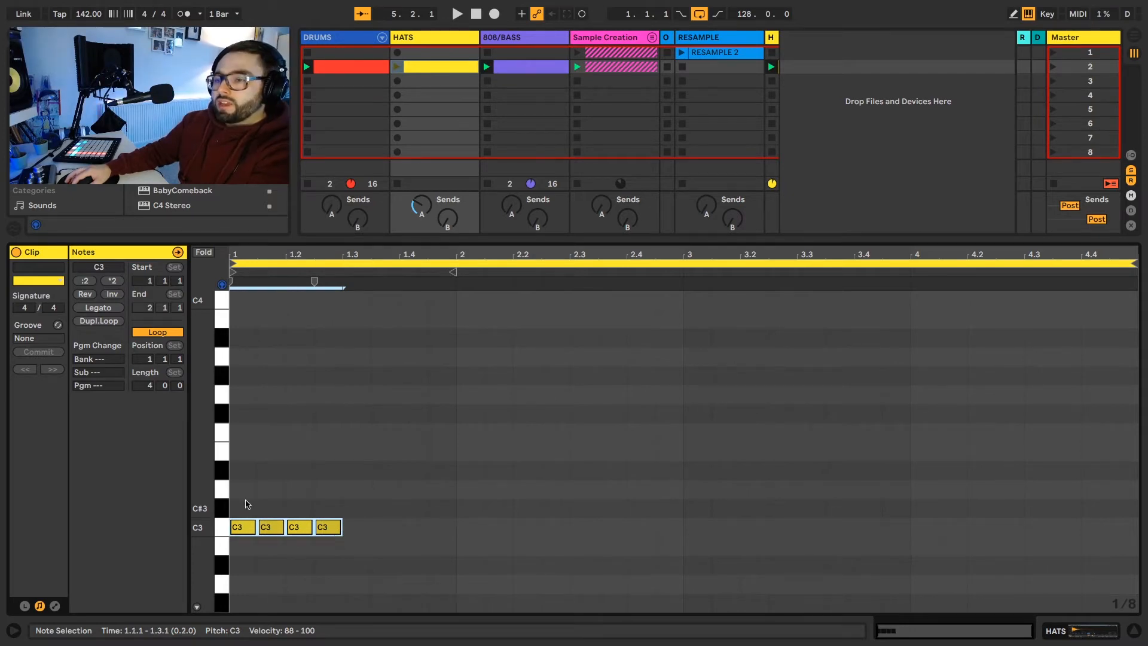
key("ctrl+d")
key("ctrl+a")
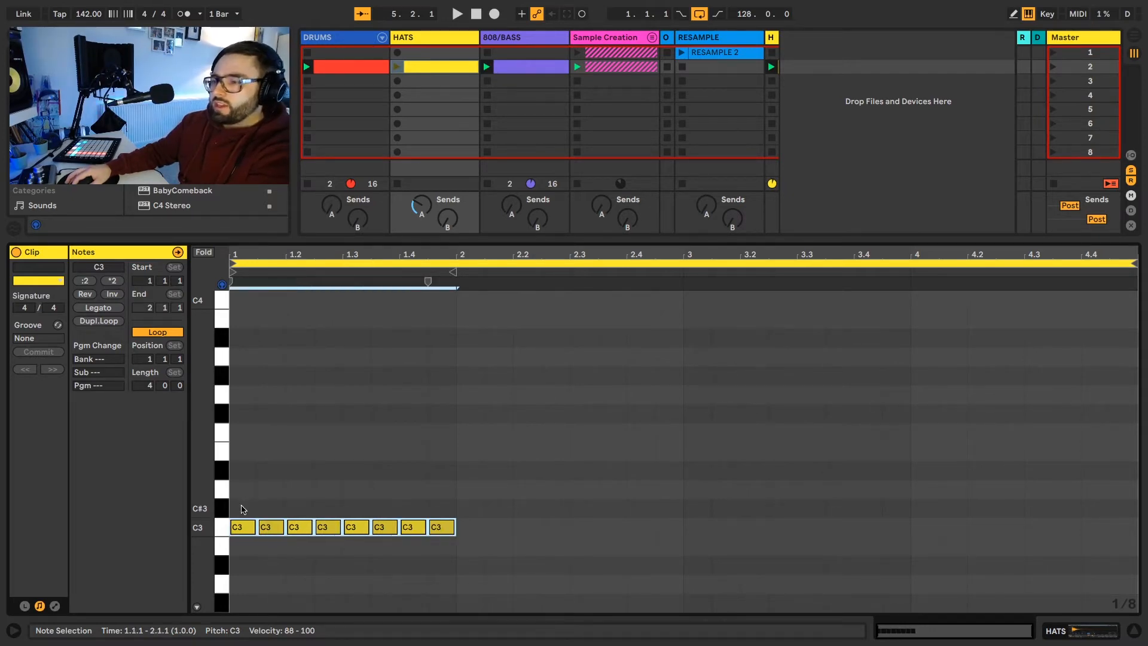
key("ctrl+d")
key("ctrl+a")
key("ctrl+d")
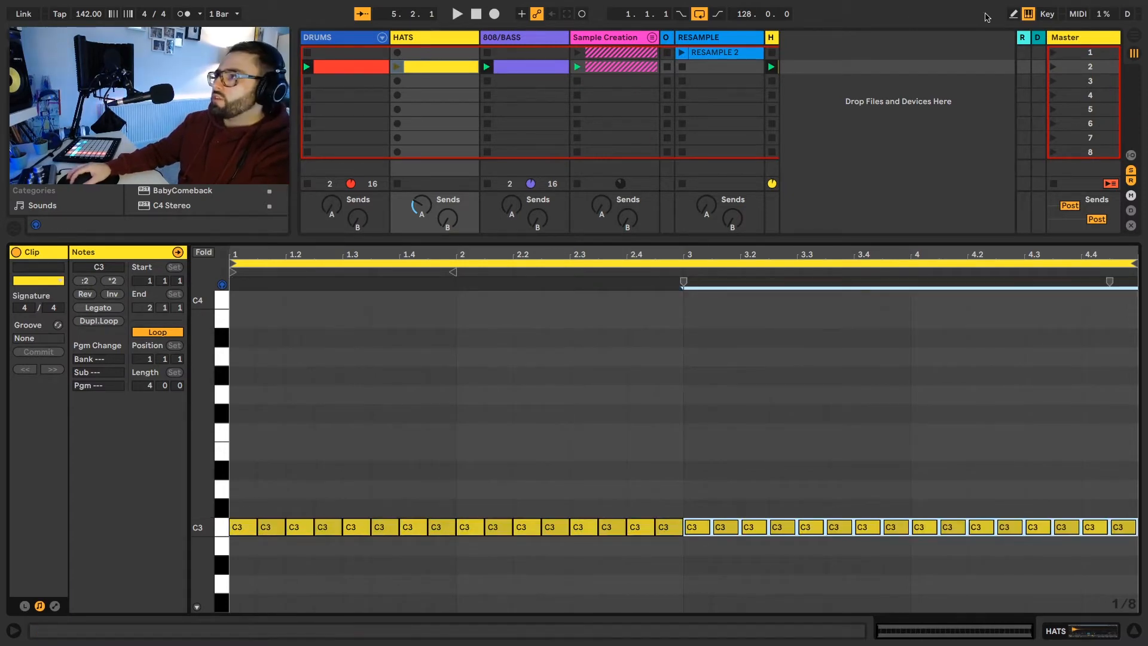
left_click(1054, 69)
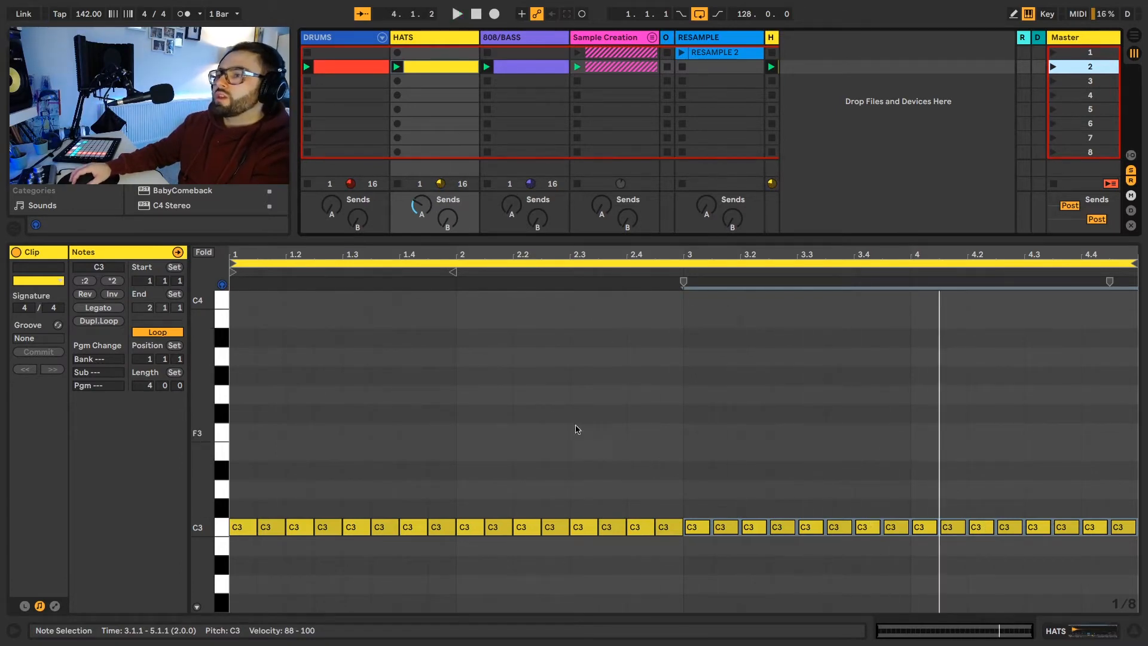
Step: Replace the hats on beat 1.4 with three 1/16 C3 notes ending at 1.4.4, leave the final sixteenth empty, and play the result
scroll(460, 373, "down", 5)
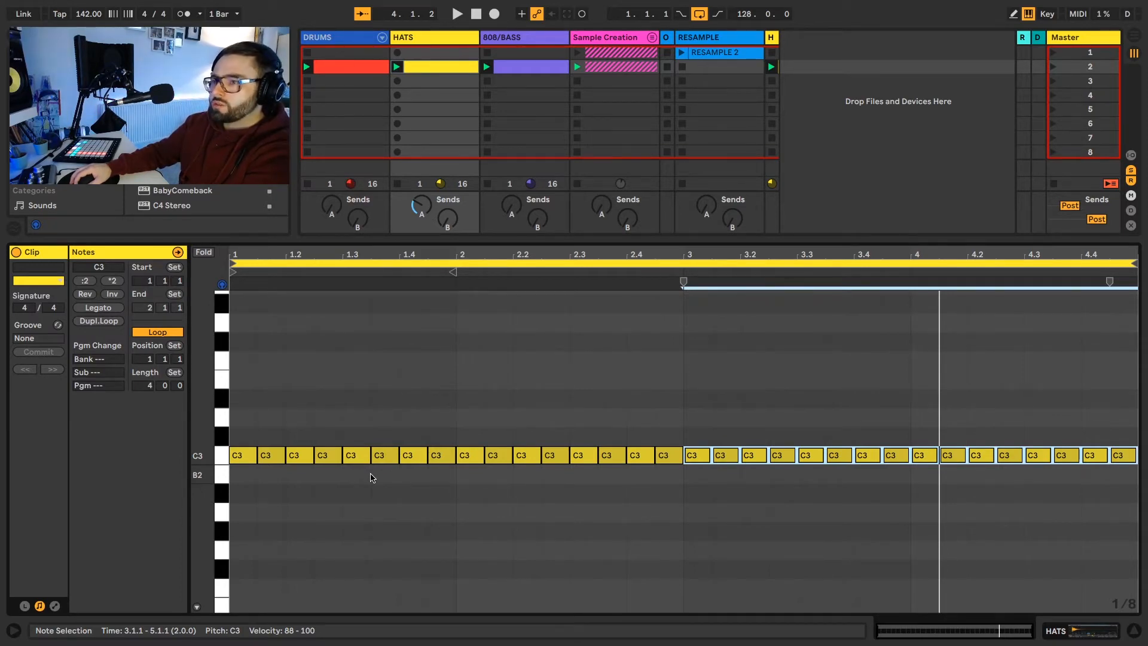
left_click(416, 452)
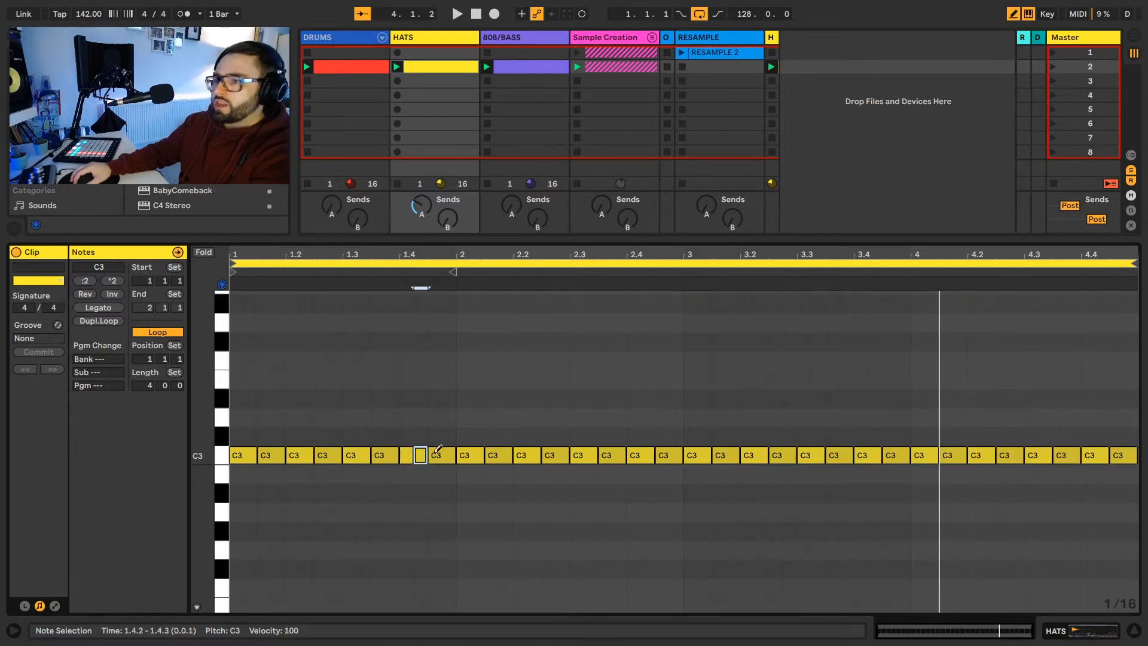
left_click(437, 451)
left_click(436, 451)
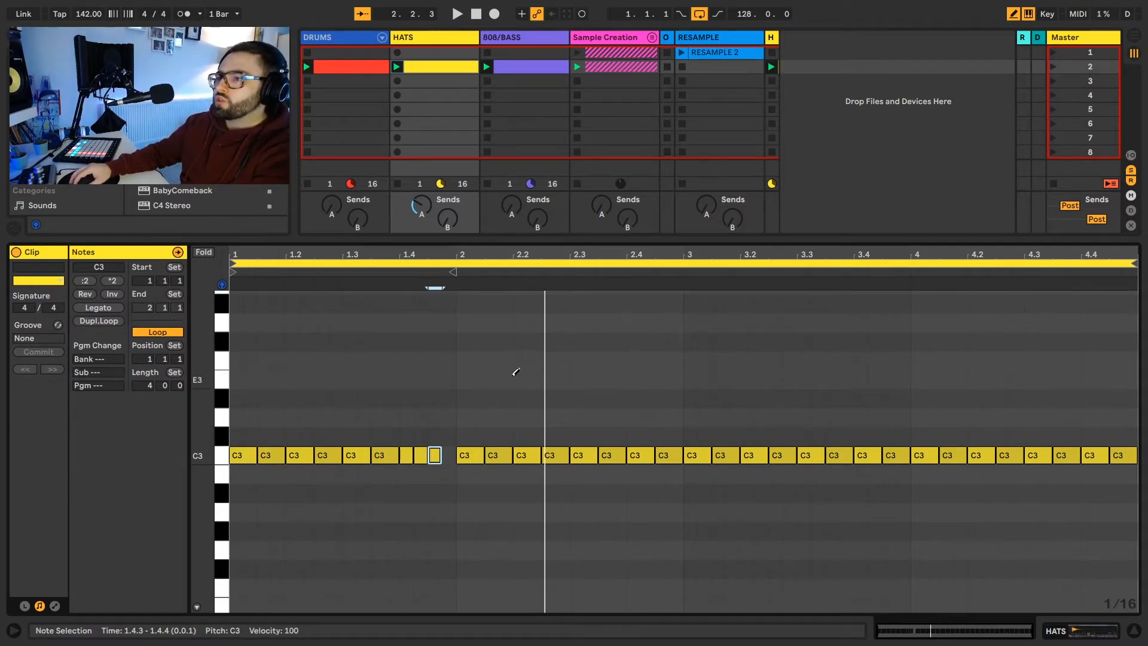
key("space")
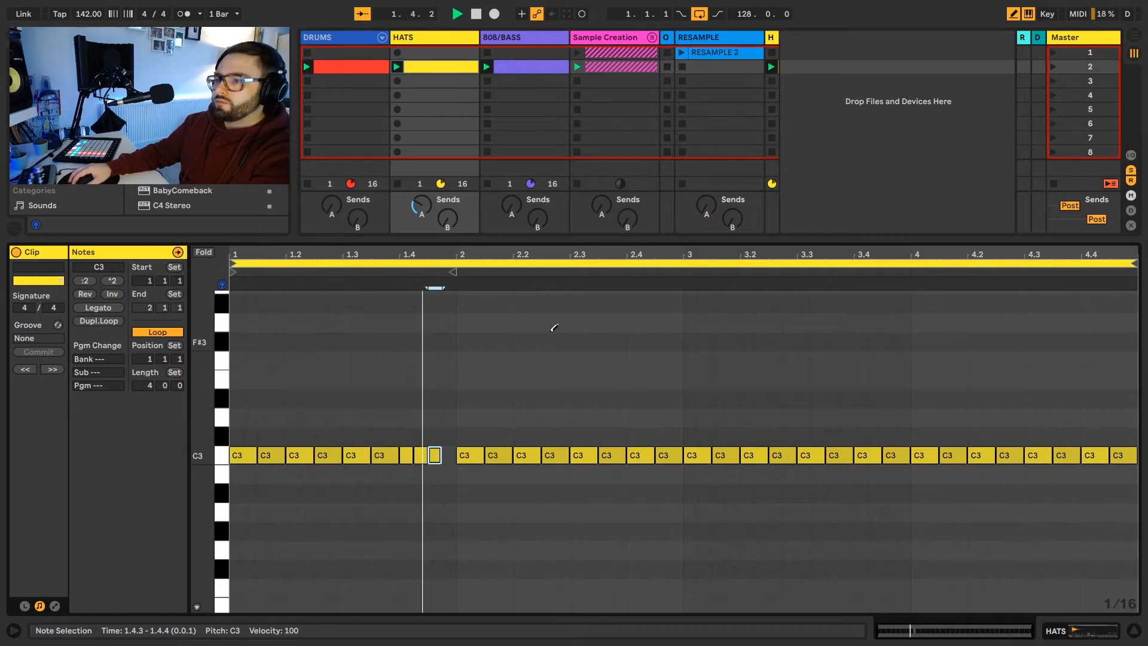
key("space")
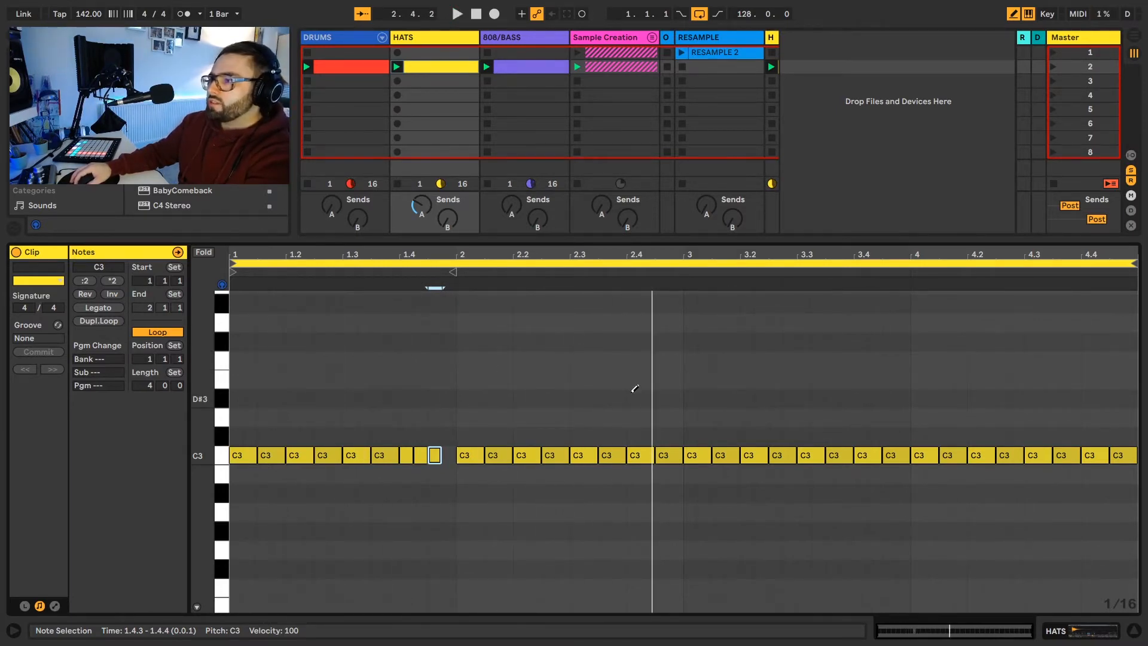
Step: Replace the C3 note at 2.4.1 with a roll of four 1/32 notes and play back the pattern
left_click(636, 455)
left_click_drag(629, 455, 646, 455)
key("space")
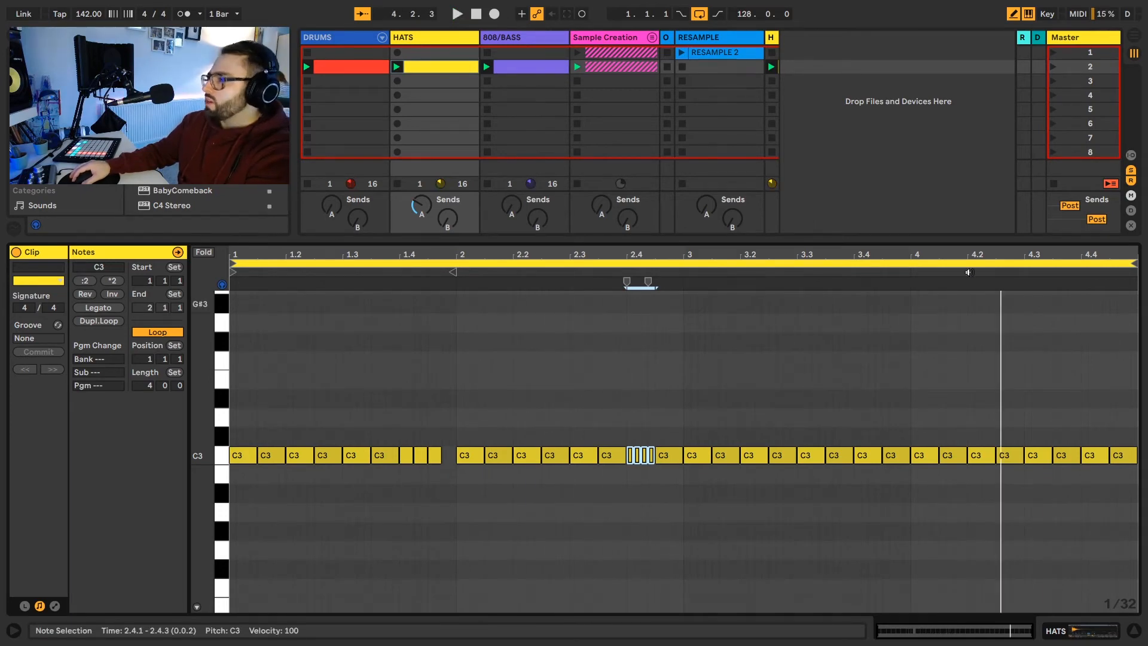
Step: Add a 1/64-note C3 roll at 4.2, copy the four-note 1/32 roll from 2.4 to 4.4, and play the pattern
left_click_drag(988, 253, 985, 272)
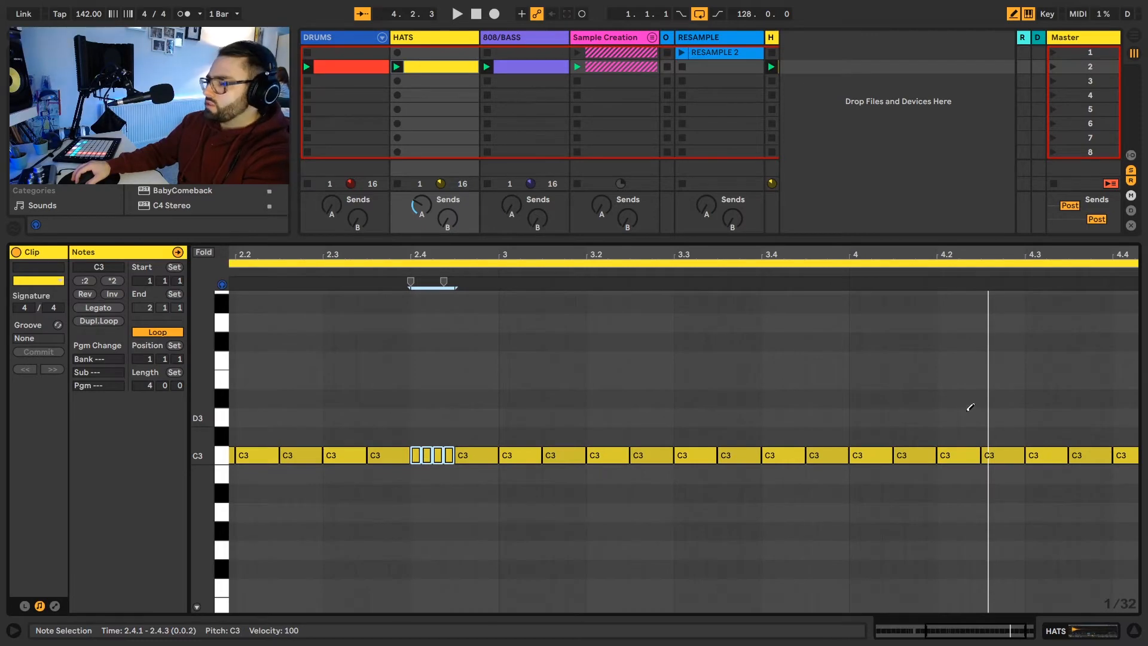
left_click(945, 454)
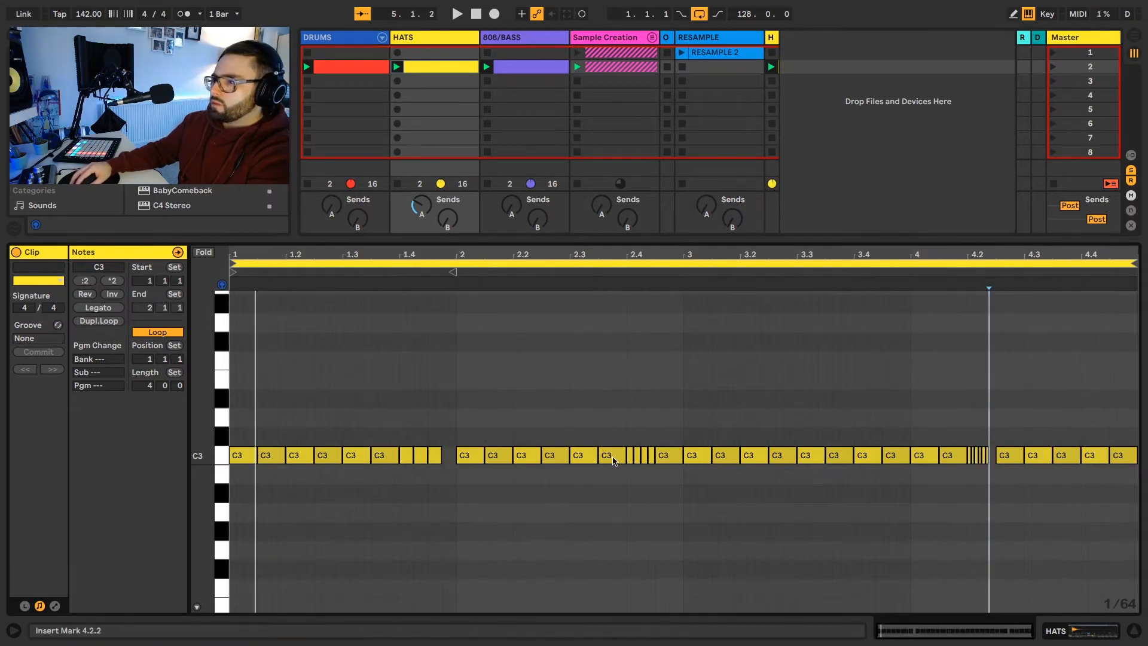
left_click_drag(625, 445, 1095, 460)
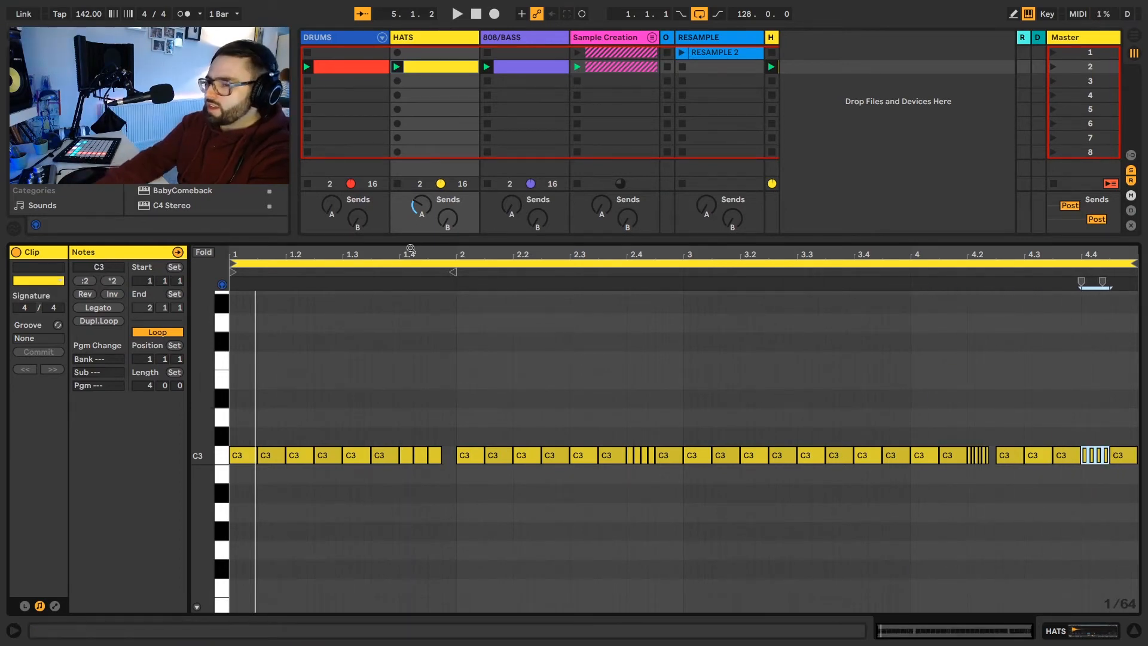
key("space")
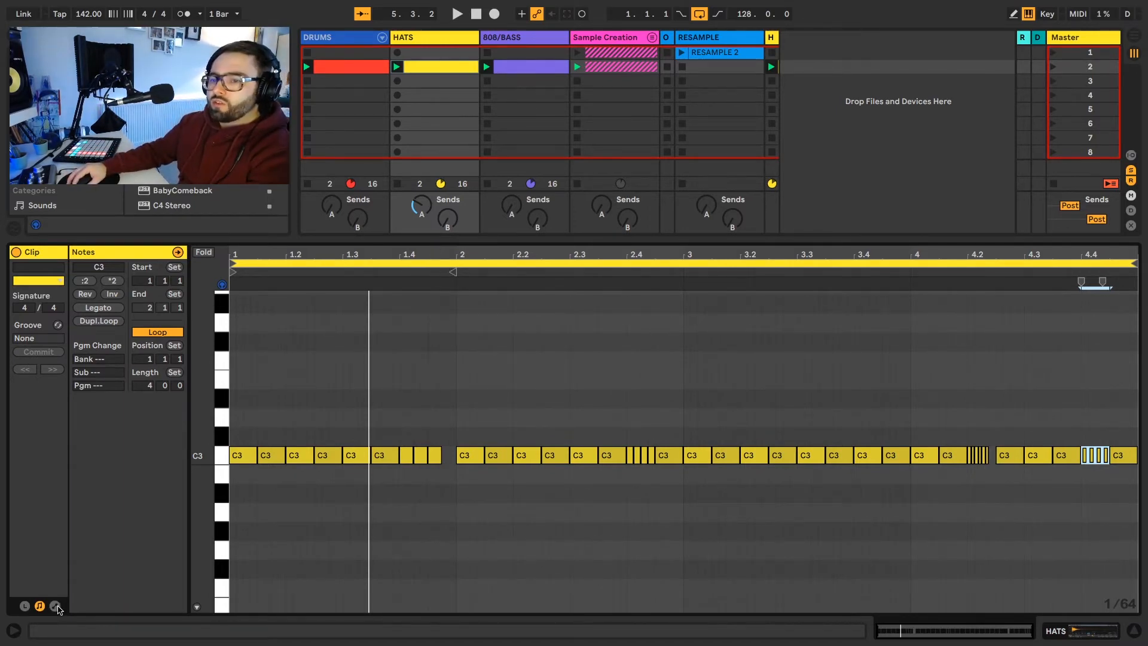
Step: Show the hat clip's envelopes and choose the Mixer's Track Panning envelope
left_click(55, 606)
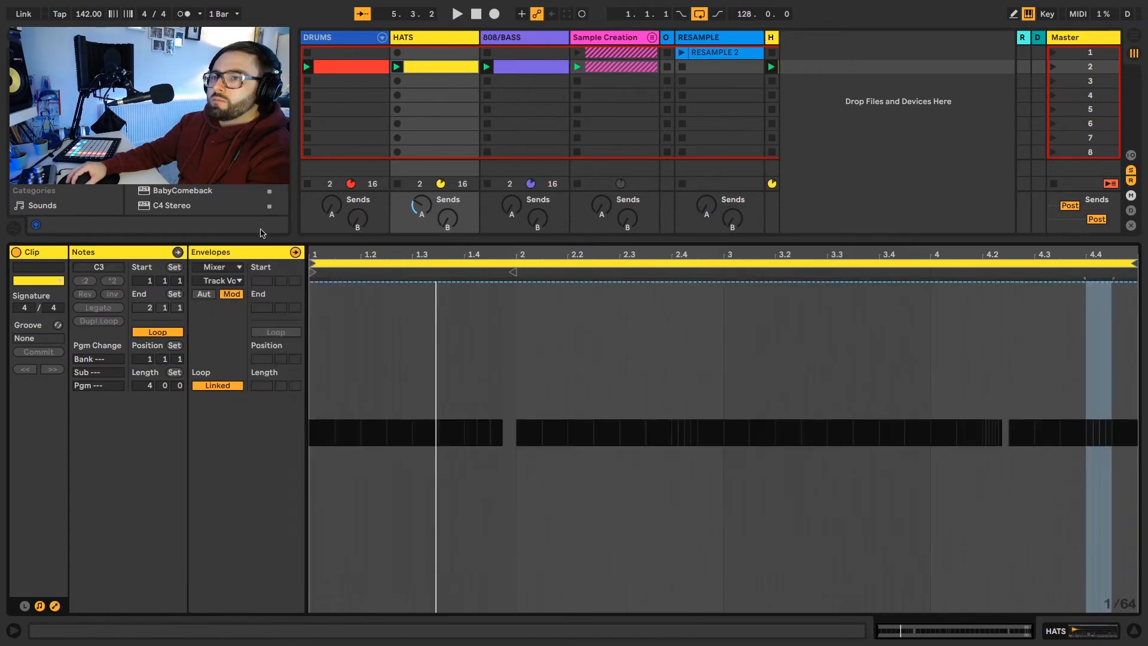
left_click(233, 268)
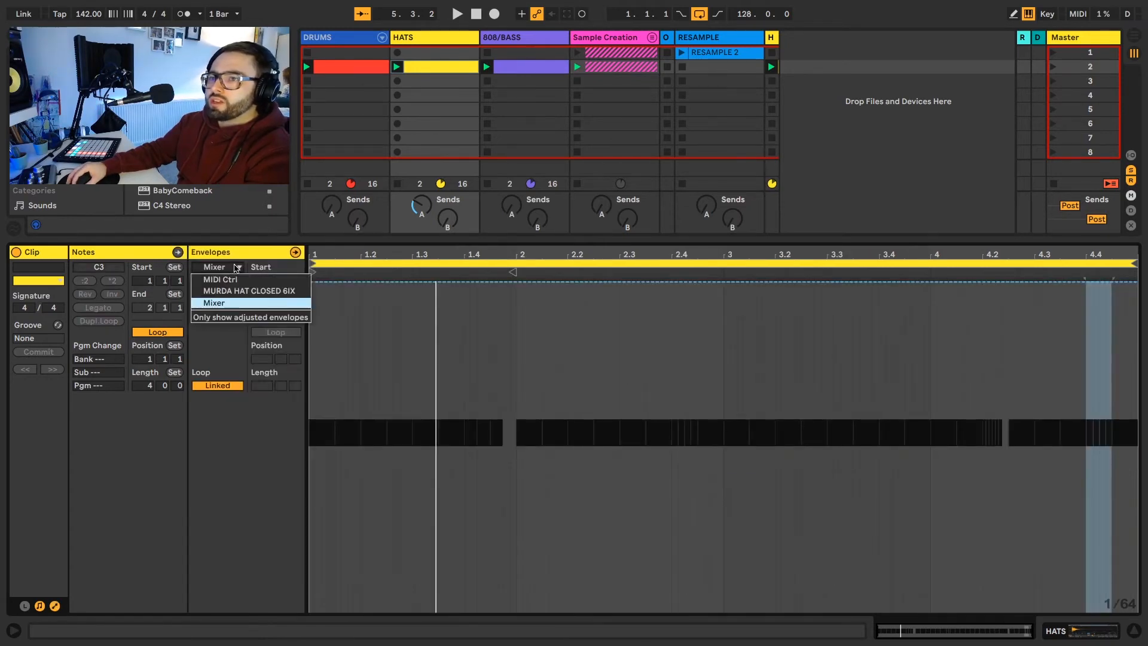
left_click(234, 303)
left_click(237, 280)
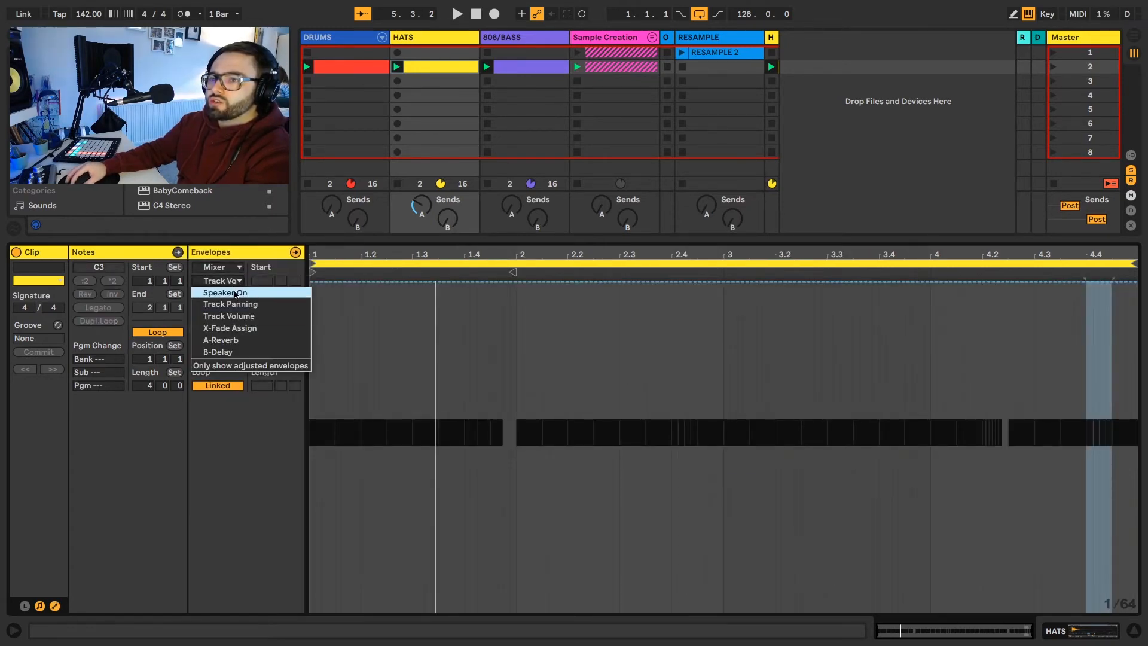
left_click(230, 303)
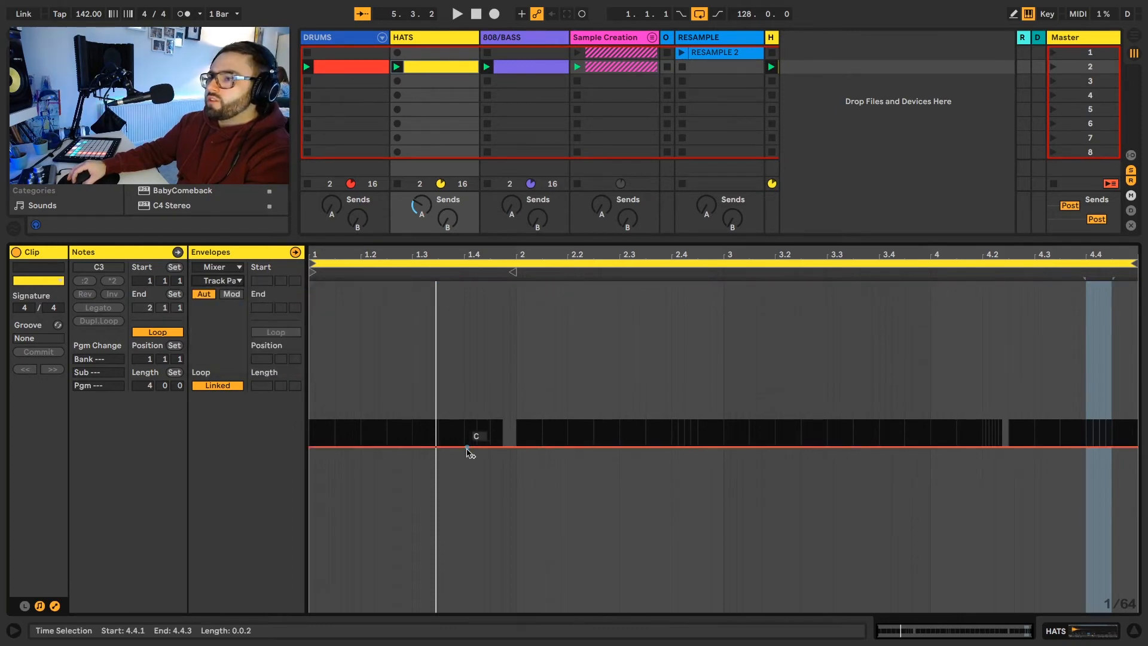
Step: Add panning breakpoints at the start and end of each hi-hat roll, at 1.4, 2.4, 4.2 and 4.4
left_click(465, 447)
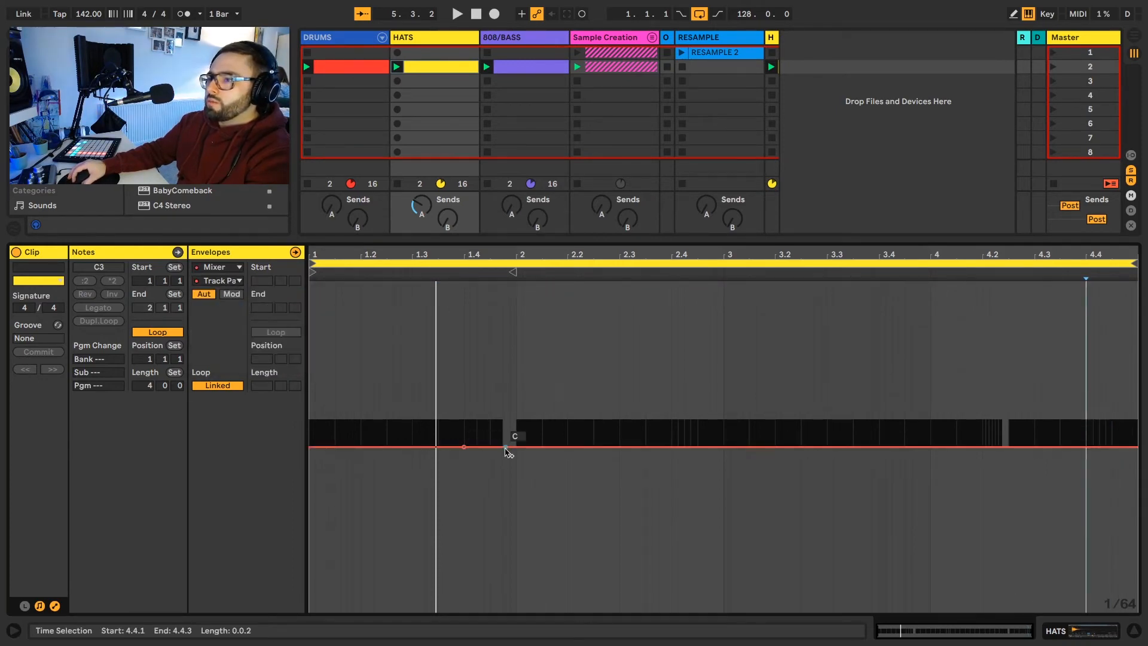
left_click(505, 449)
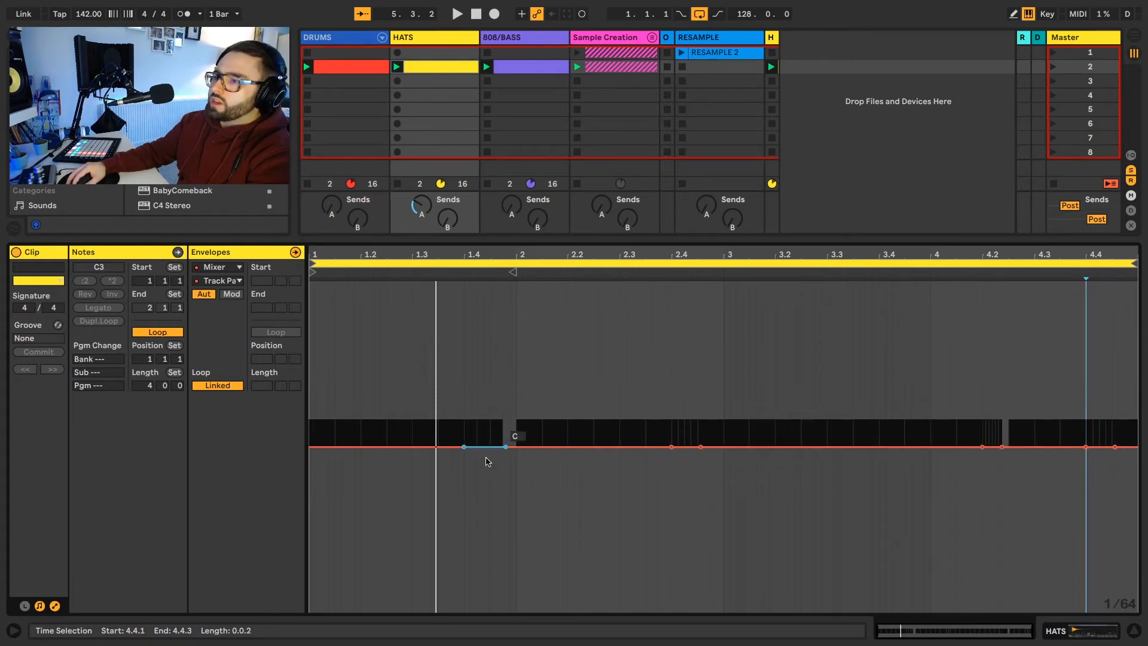
Step: Coarsen the panning envelope's grid to 1/4
key("ctrl+2")
key("ctrl+2")
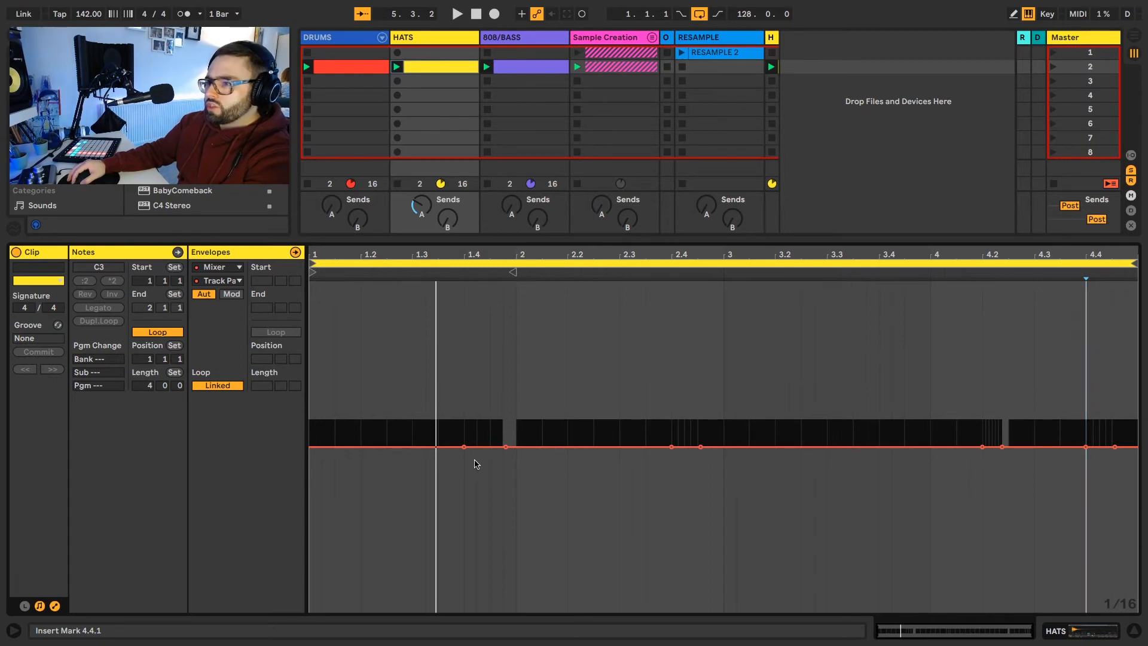
key("ctrl+2")
left_click(478, 476)
key("ctrl+2")
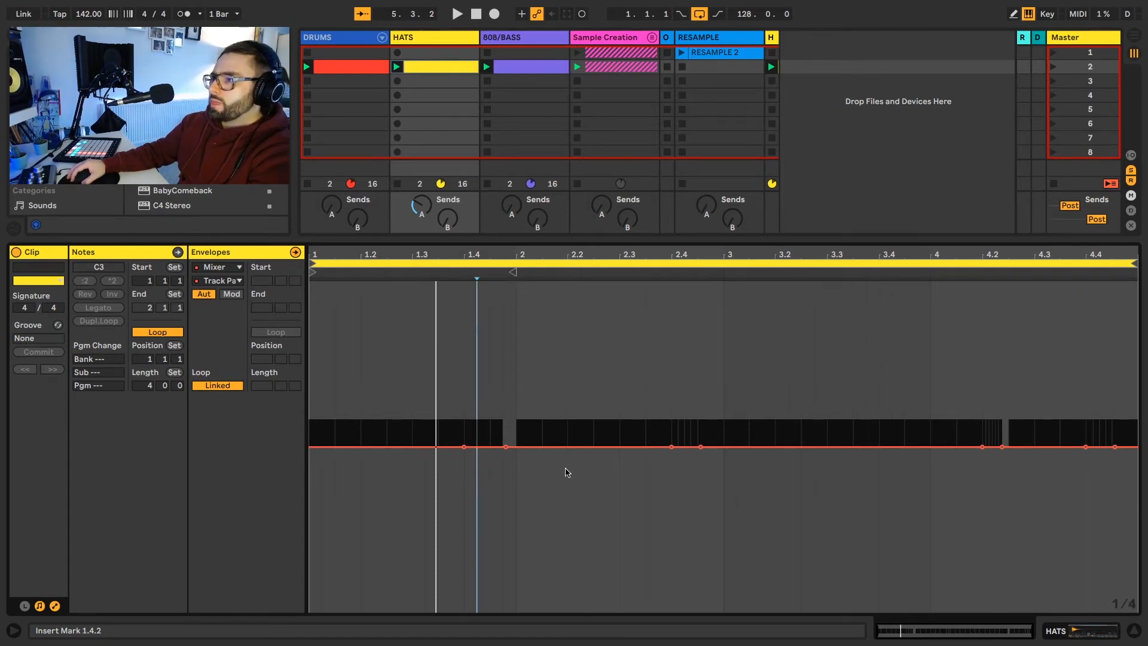
left_click(484, 447)
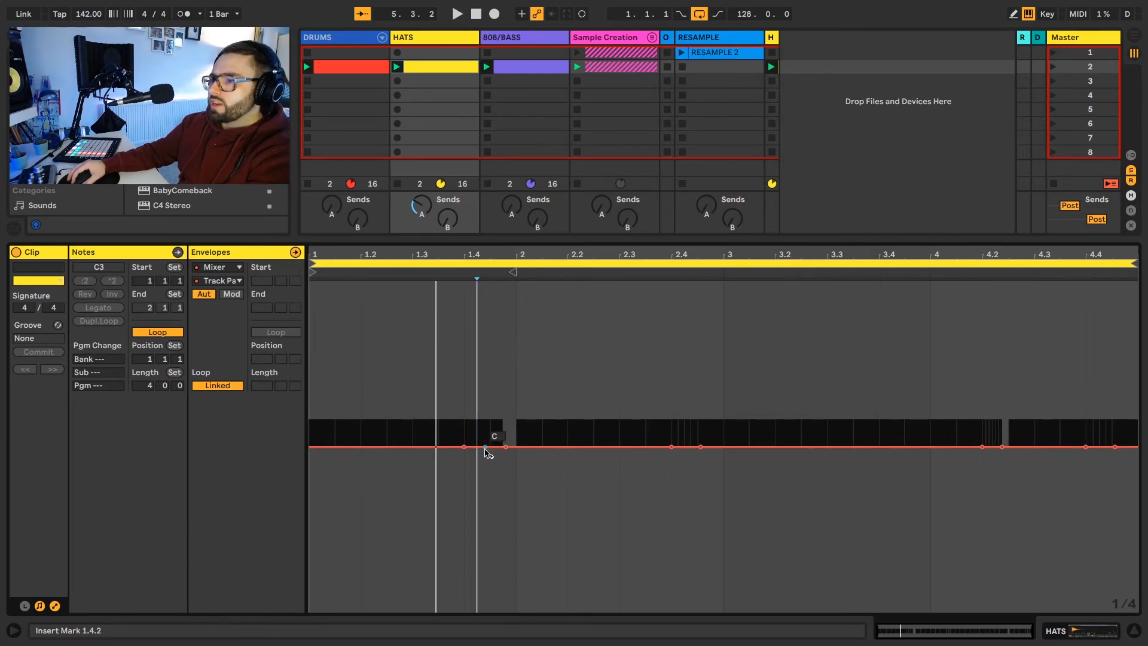
left_click(485, 447)
left_click(485, 448)
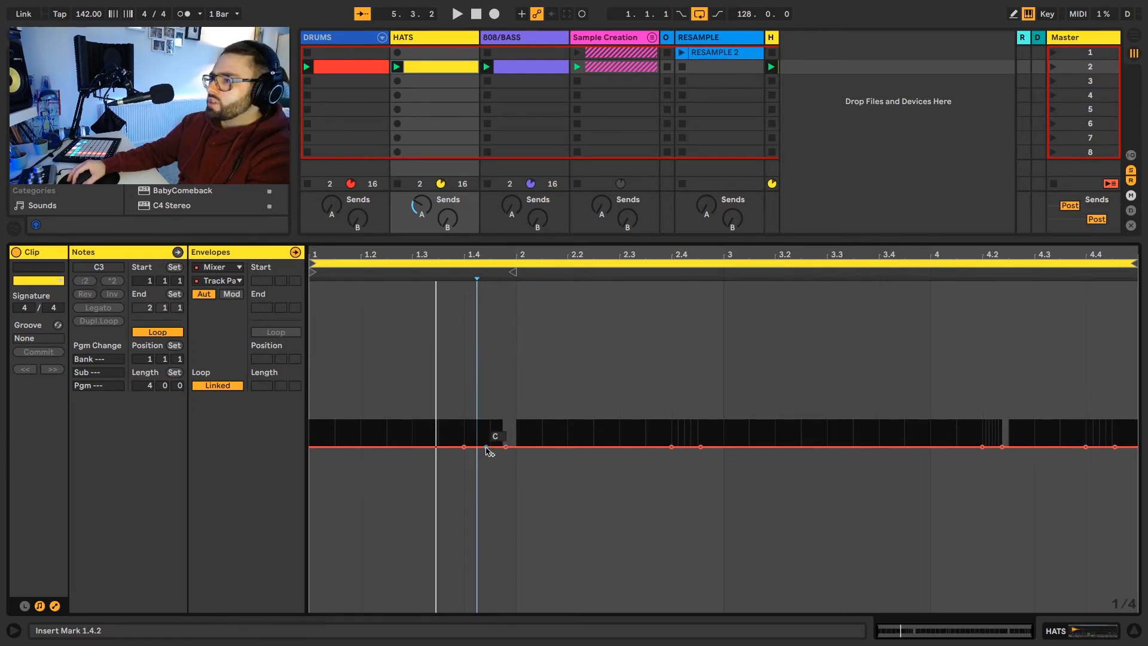
left_click(486, 448)
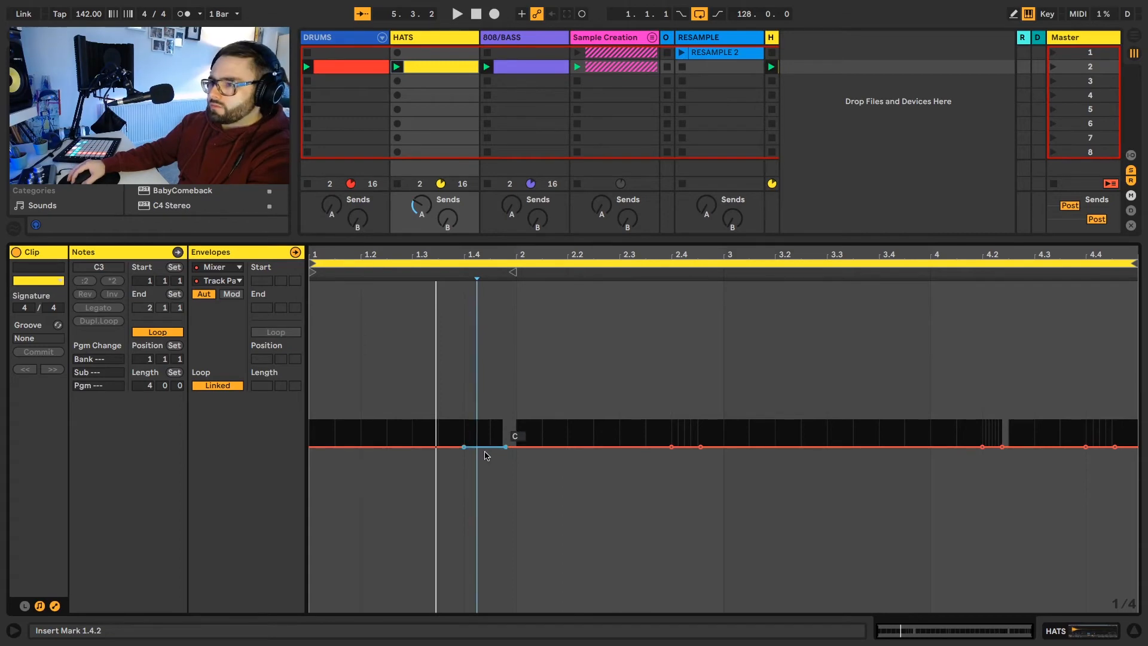
Step: Pan the roll at 1.4 left, the one at 2.4 right, the one at 4.2 to about 20L and the one at 4.4 right
left_click_drag(485, 454, 485, 525)
mouse_move(671, 447)
left_mouse_down()
mouse_move(671, 355)
mouse_move(700, 393)
left_mouse_up()
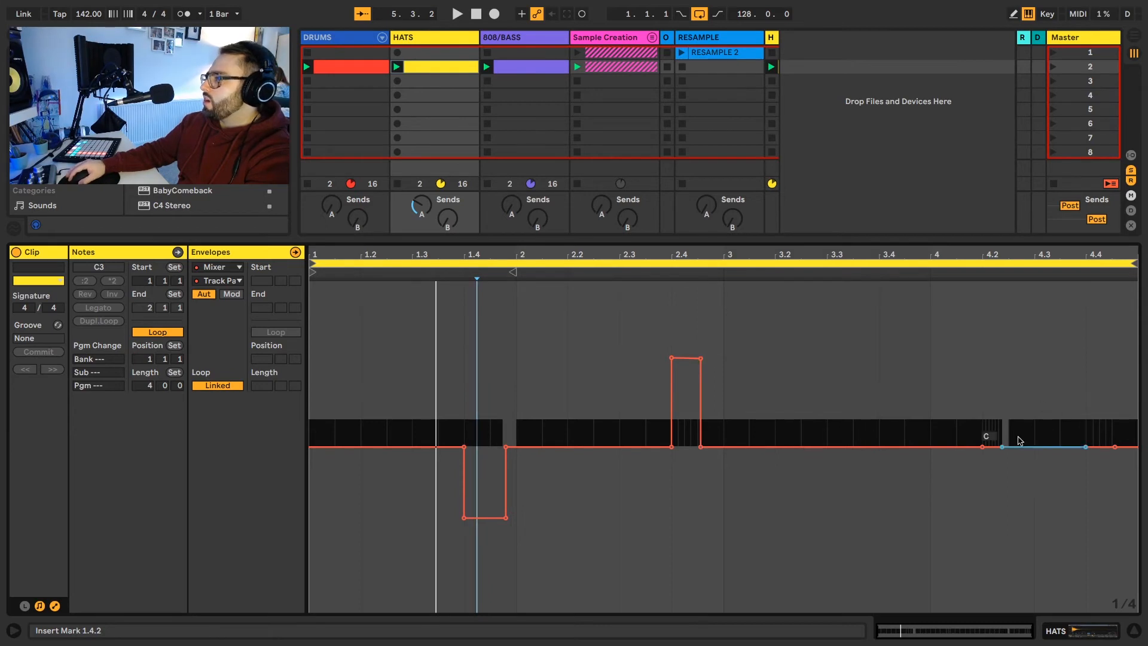
left_click_drag(991, 449, 982, 505)
left_click_drag(1001, 446, 1001, 511)
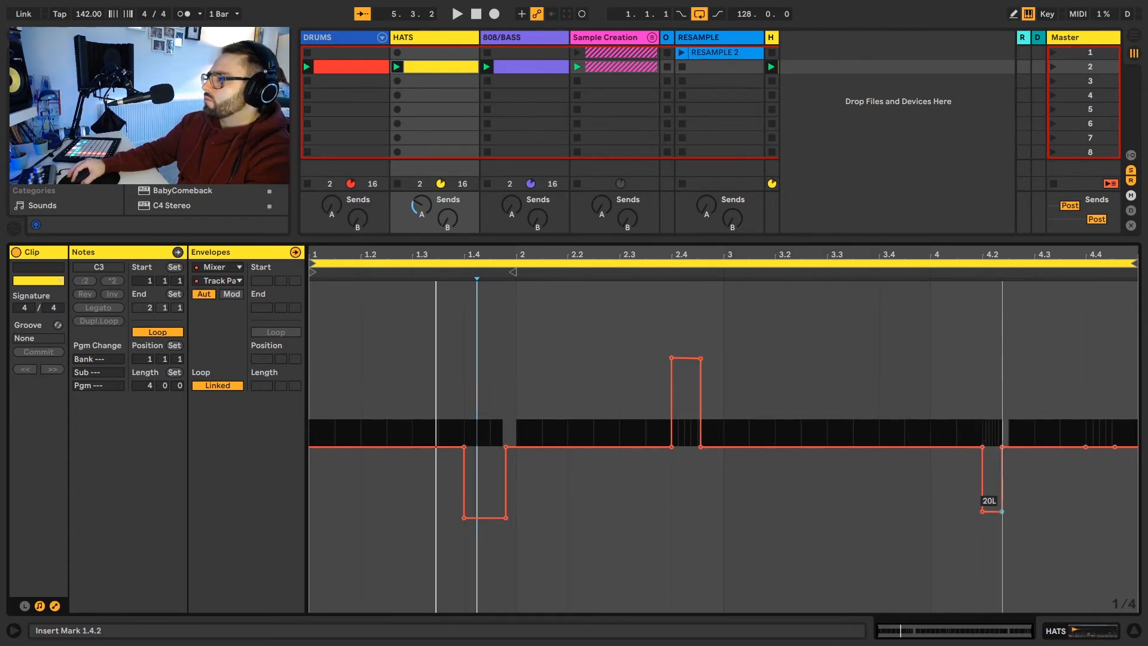
left_click_drag(1085, 446, 1114, 361)
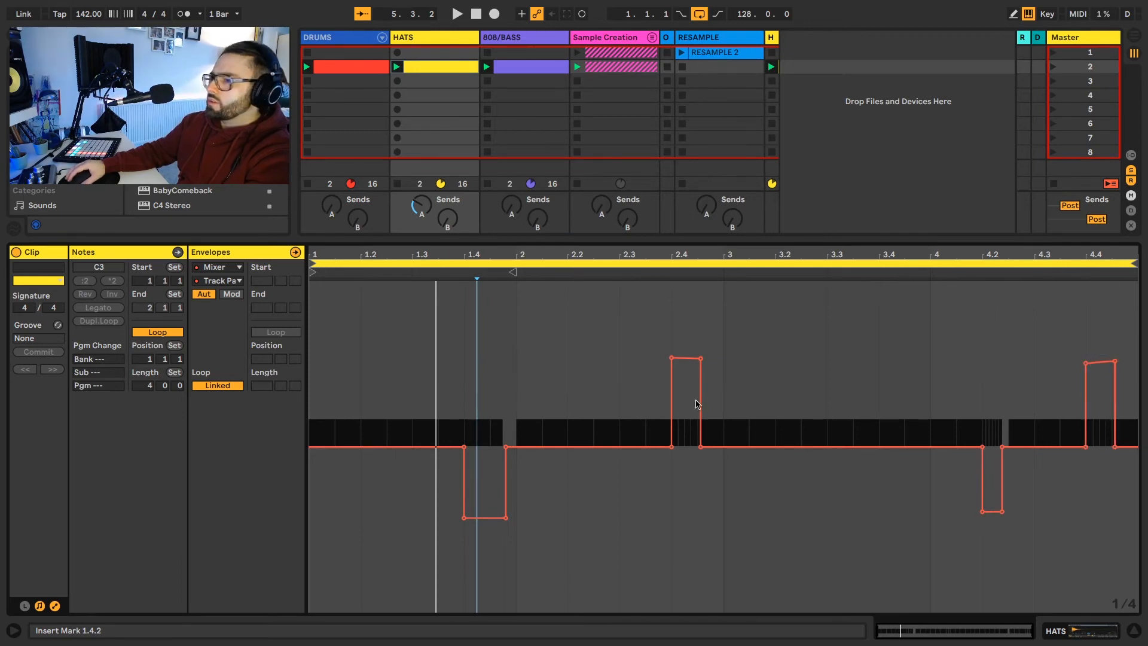
Step: Return to the clip's notes, play back the panned pattern and duplicate the loop to eight bars
left_click(54, 606)
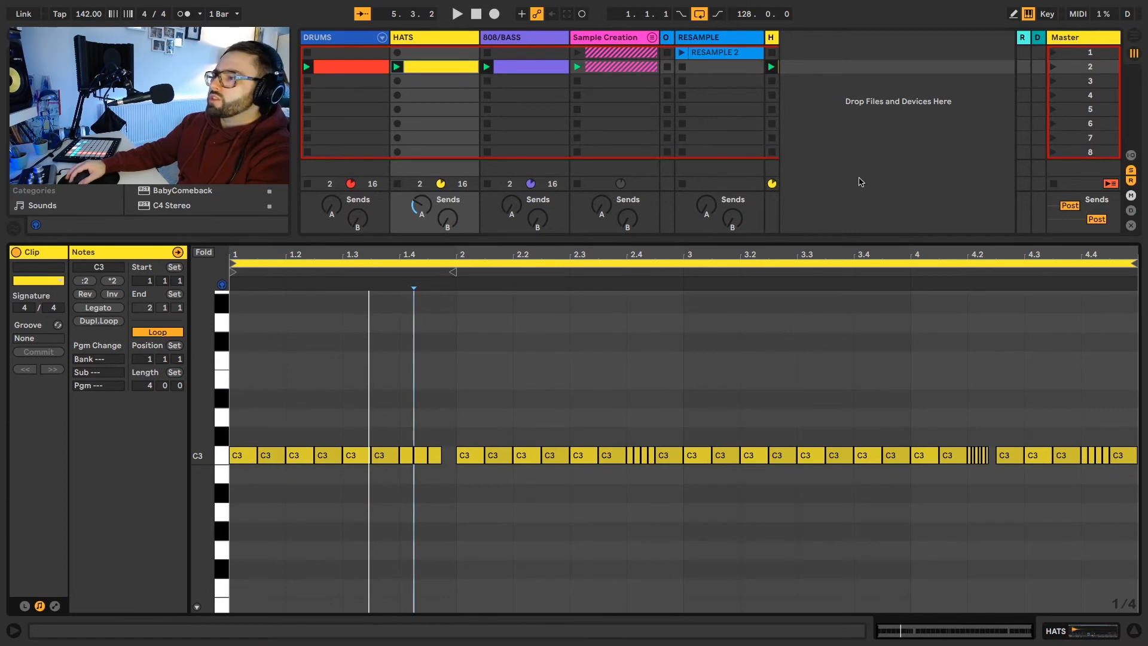
key("space")
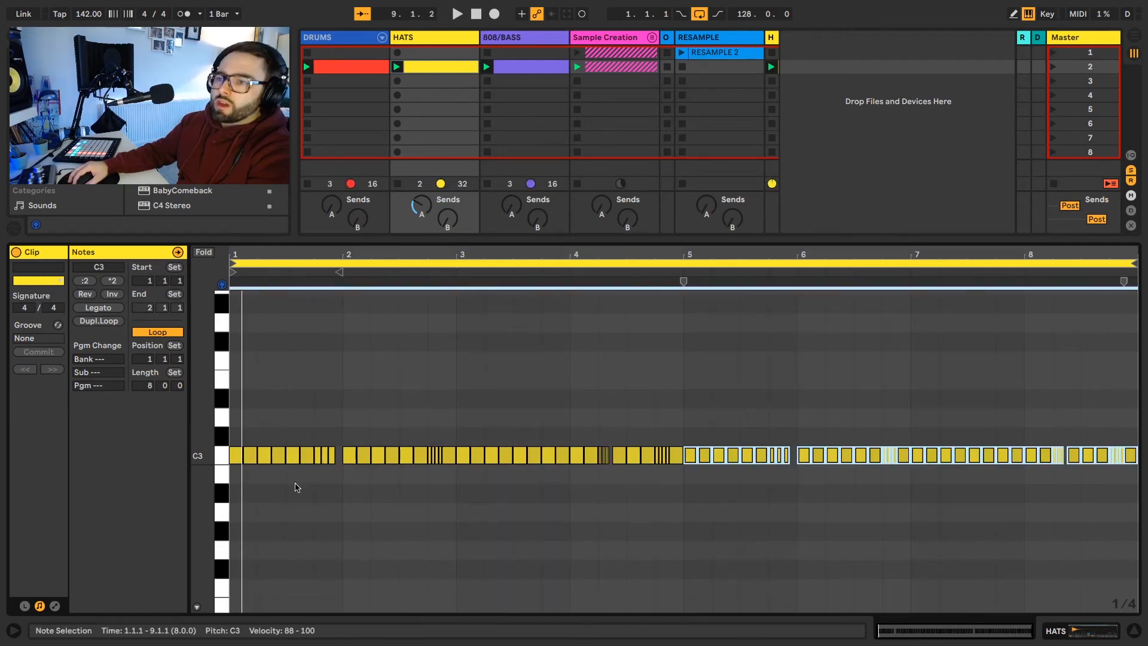
Step: Show the note velocities and ramp them upward across the roll at 1.4 from 45 to 81 and the roll at 2.4 from 65 to 83
left_click(197, 607)
left_click_drag(315, 399, 334, 375)
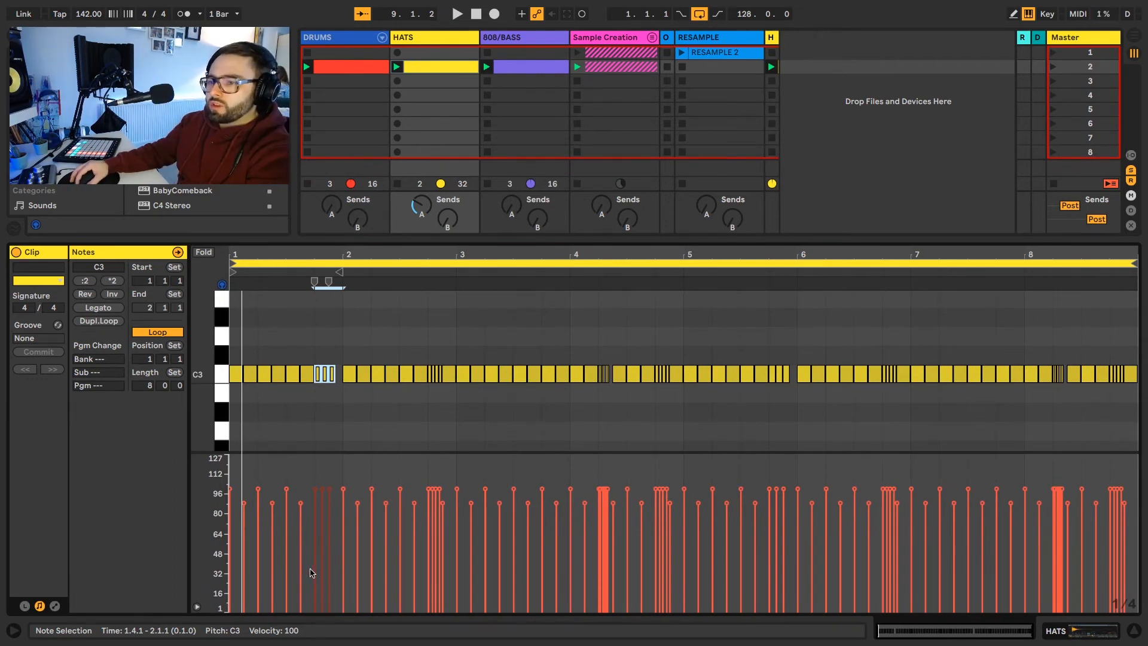
left_click_drag(310, 571, 331, 508)
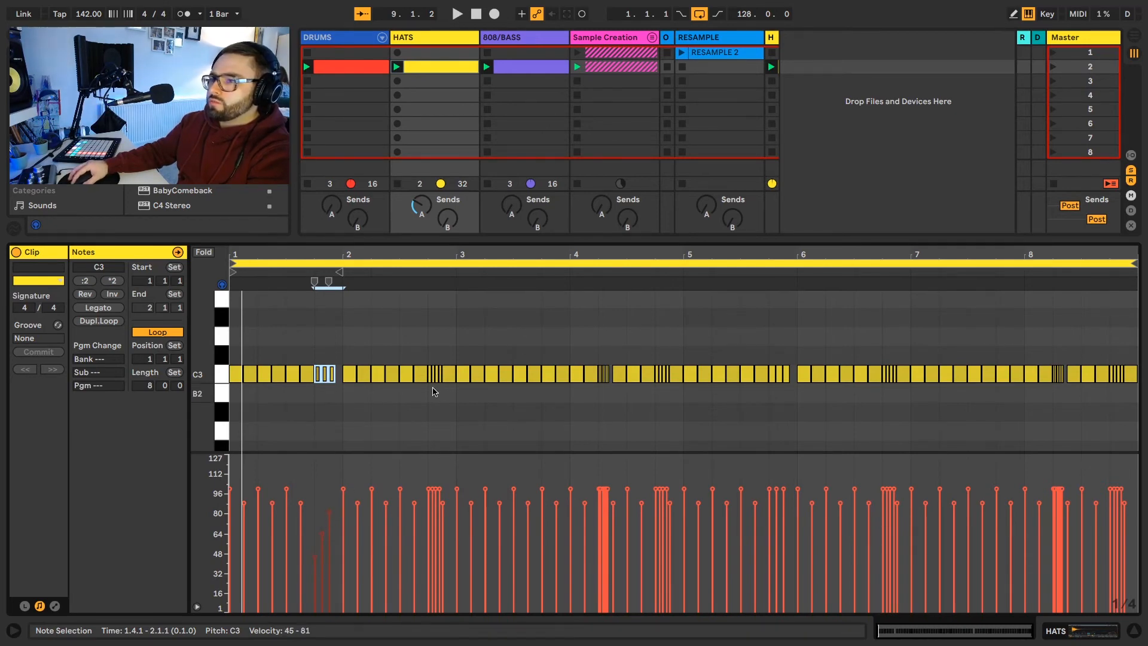
left_click_drag(440, 390, 426, 375)
left_click_drag(422, 544, 443, 504)
Step: Draw rising velocity ramps across the hi-hat rolls at 4.2, 4.4 and 5.4
scroll(614, 392, "up", 3)
left_click_drag(604, 392, 582, 377)
left_click_drag(577, 555, 602, 505)
left_click_drag(710, 392, 689, 376)
left_click_drag(685, 541, 710, 505)
left_click_drag(951, 386, 899, 375)
left_click_drag(895, 532, 928, 502)
Step: Ramp the velocities upward across the roll at 6.4 from 66 to 86 and the roll at 8.2 from 46 to 74
left_click_drag(1135, 392, 1110, 375)
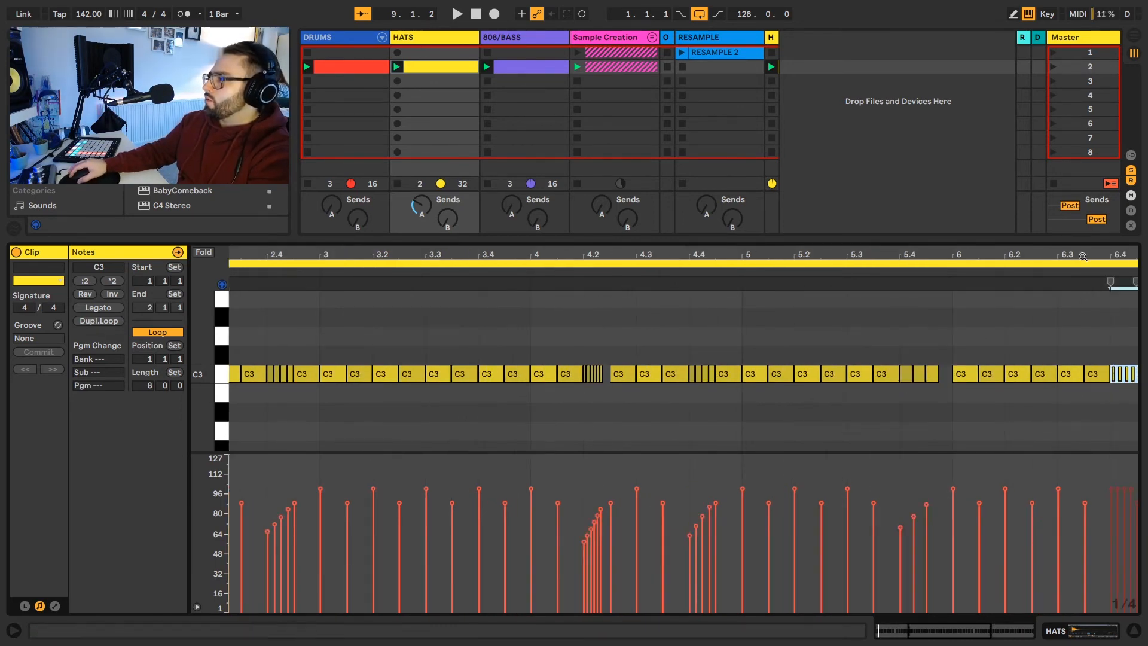
left_click_drag(1082, 256, 746, 258)
left_click_drag(771, 391, 798, 376)
left_click_drag(771, 534, 797, 504)
left_click_drag(1096, 389, 1118, 376)
left_click_drag(1093, 561, 1116, 516)
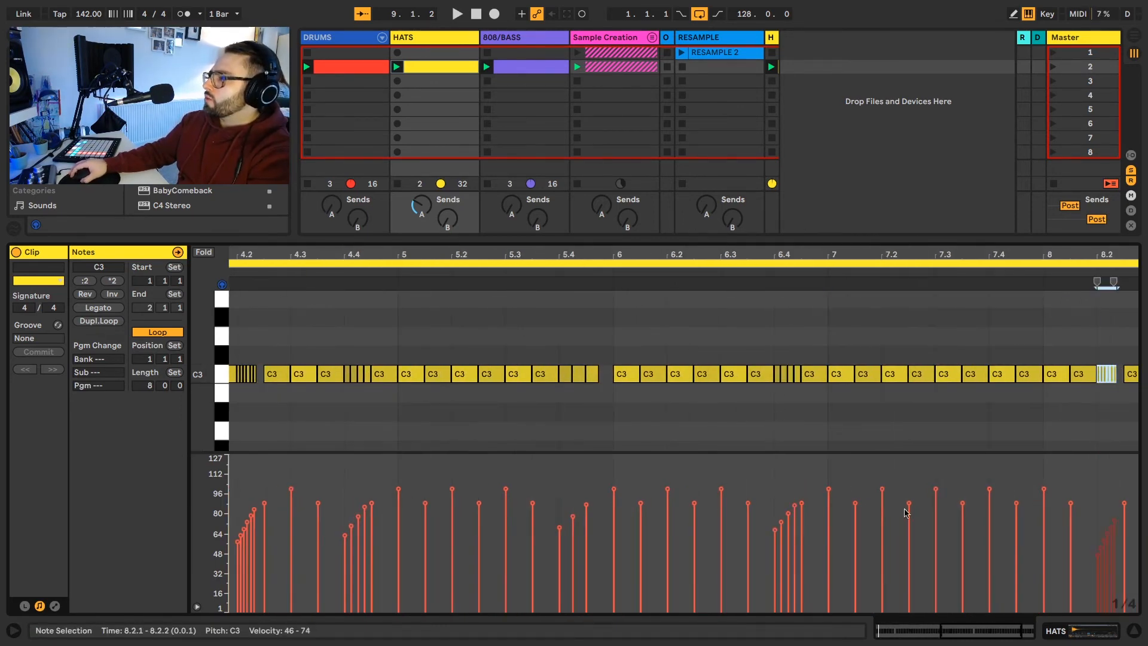
Step: Transpose the roll at 2.4 down to A#2, the roll at 4.2 up to D3 and the roll at 4.4 down to G#2
scroll(904, 513, "down", 5)
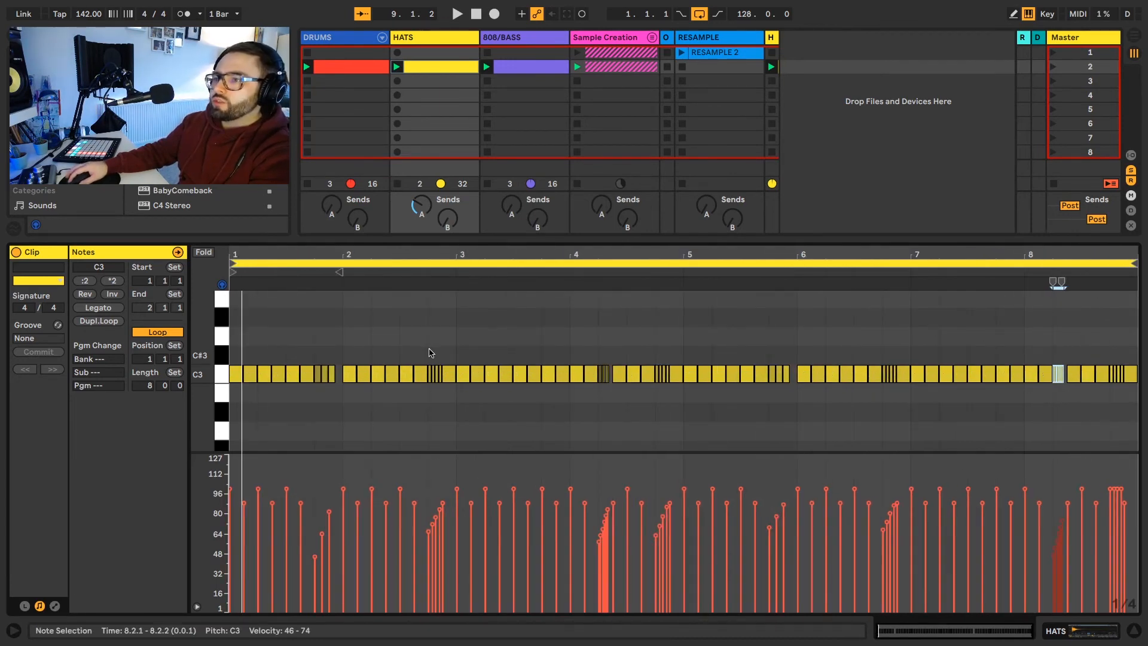
left_click_drag(426, 360, 440, 381)
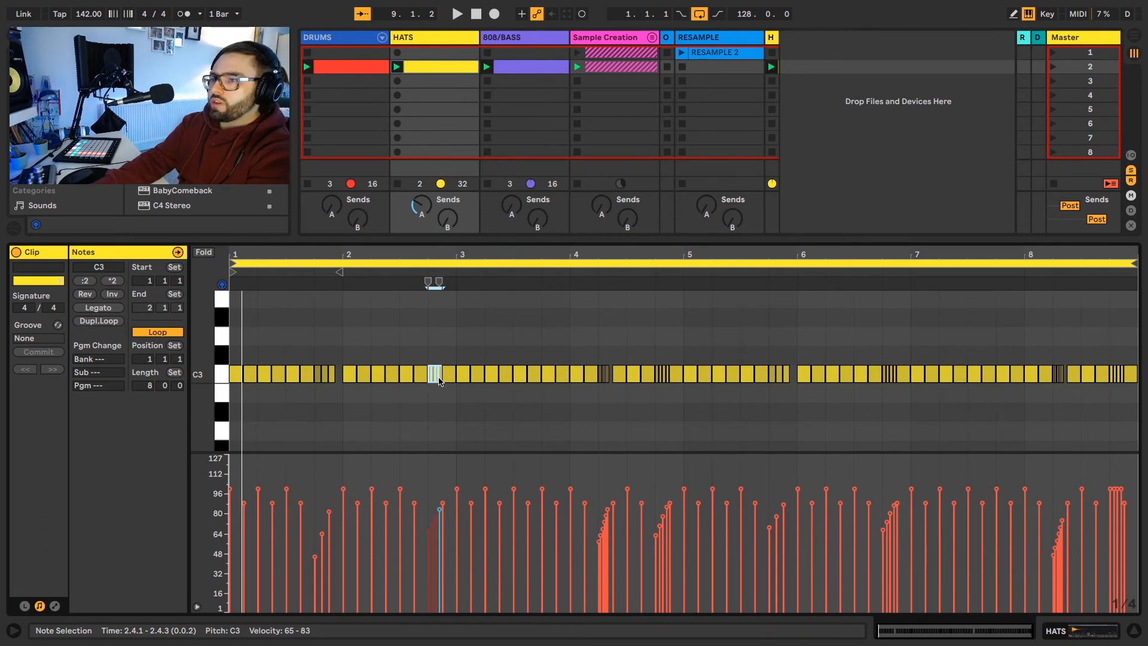
key("Down")
key("Down")
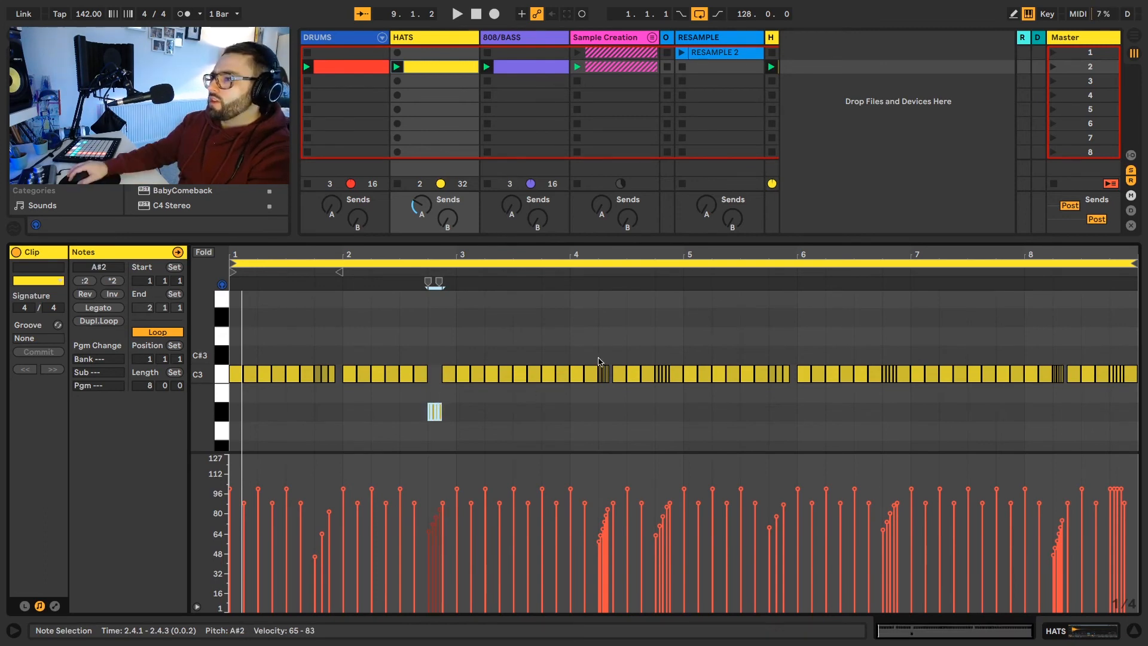
key("Up")
key("Up")
left_click_drag(598, 361, 669, 380)
Step: Transpose the roll at 6.4 to A#2, the one at 8.2 to D3 and the one at 8.4 to G#2, and play the clip
key("Down")
key("Down")
key("Down")
key("Down")
left_click_drag(881, 355, 888, 366)
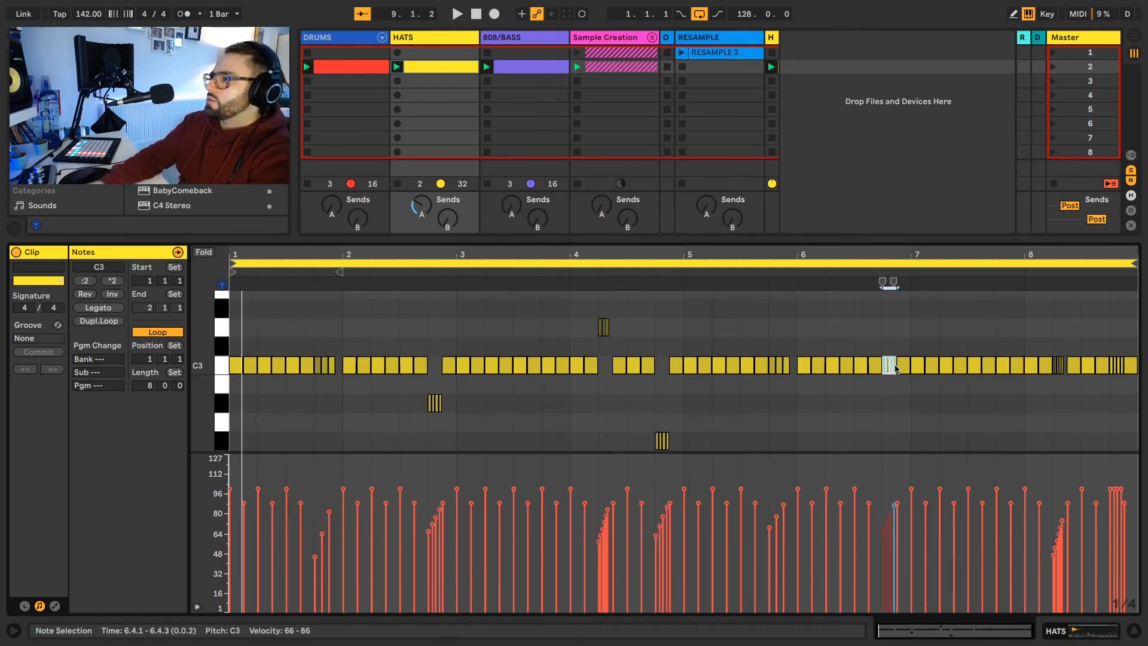
key("Down")
key("Down")
left_click_drag(1050, 356, 1119, 371)
key("Up")
key("Up")
key("Down")
key("Down")
key("Down")
key("Down")
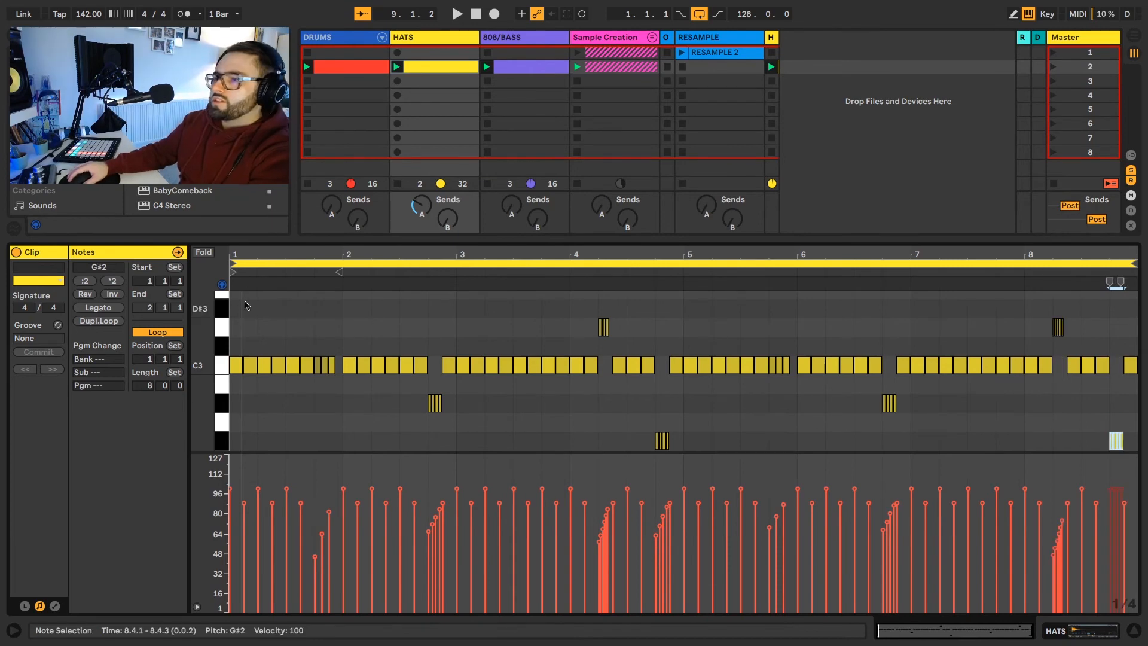
key("space")
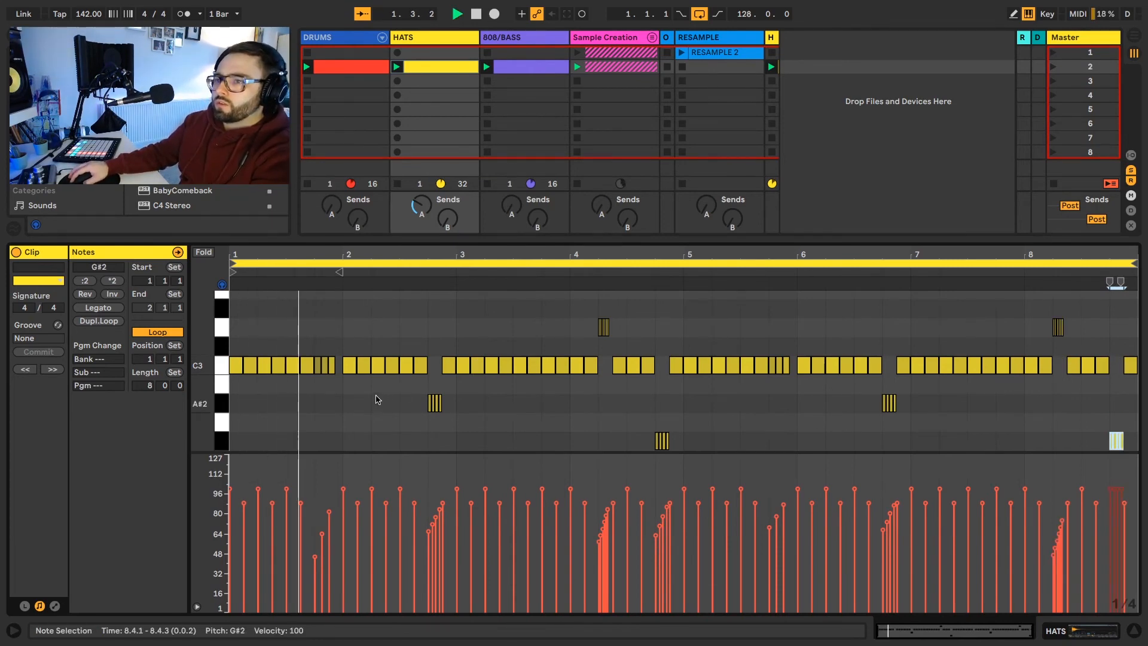